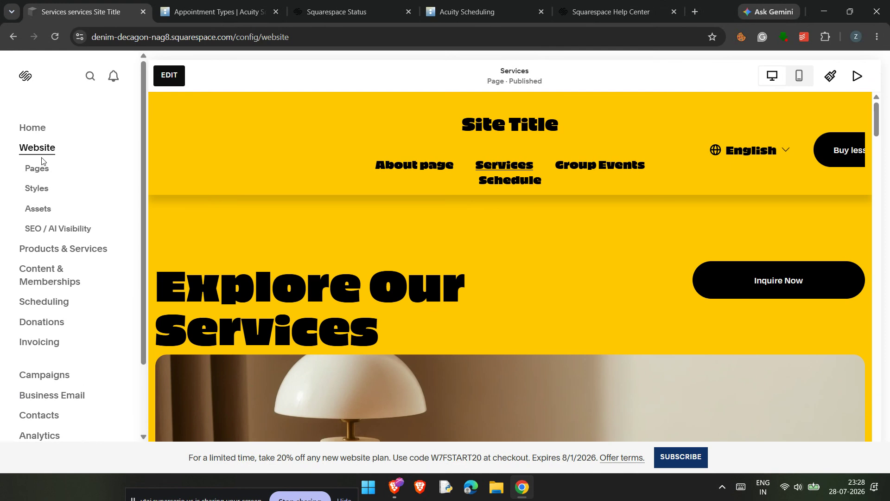
Step: Add a blank page to the Hidden section of the site's pages
{"action": "left_click", "coordinate": [46, 176]}
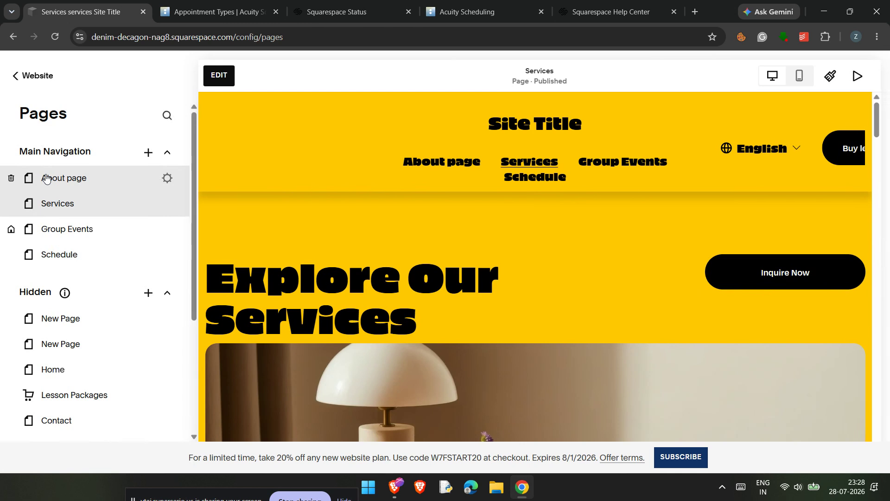
{"action": "scroll", "coordinate": [78, 260], "scroll_direction": "down", "scroll_amount": 3}
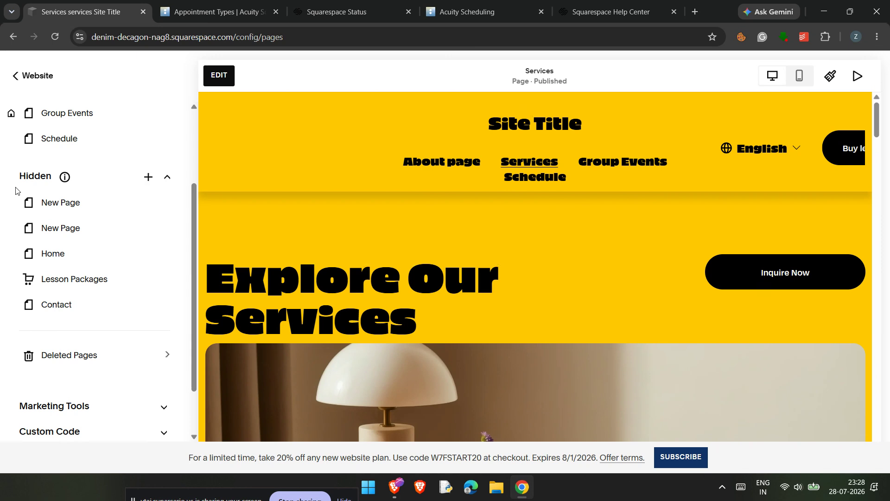
{"action": "left_click", "coordinate": [148, 177]}
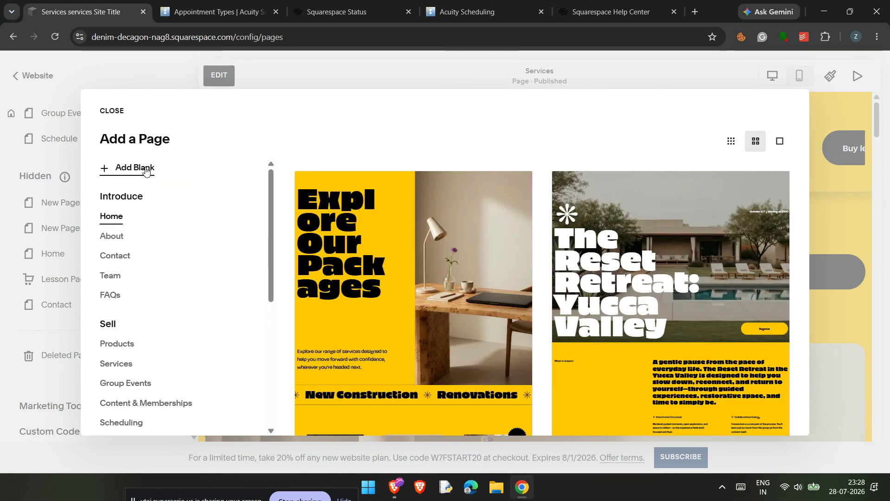
{"action": "left_click", "coordinate": [145, 170]}
{"action": "left_click", "coordinate": [131, 199]}
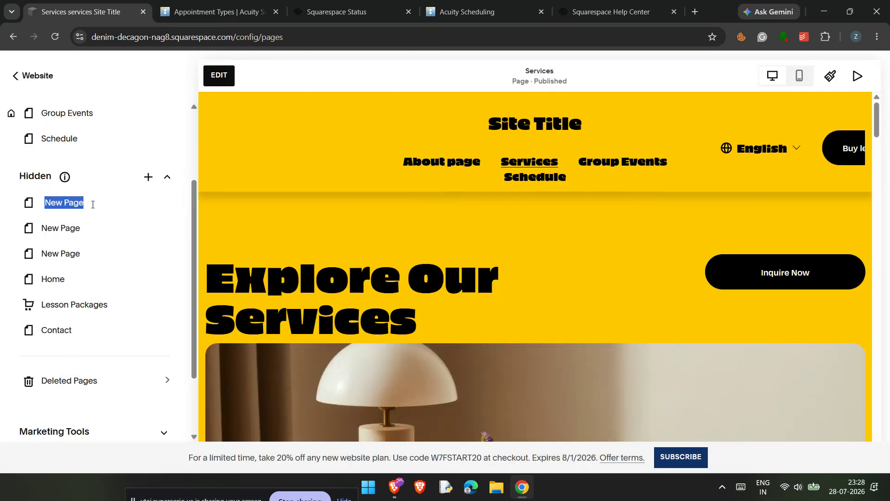
Step: Rename the newly added hidden page as RSVP RESPOND
{"action": "left_click", "coordinate": [83, 227]}
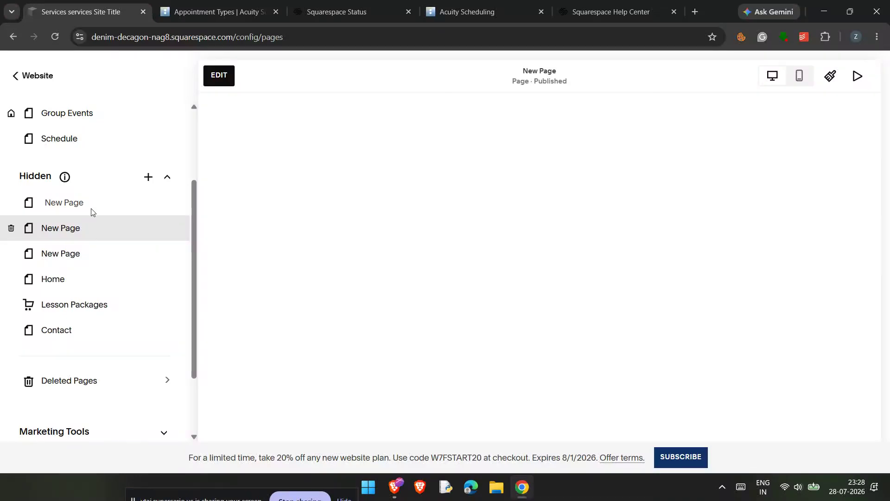
{"action": "left_click", "coordinate": [92, 211]}
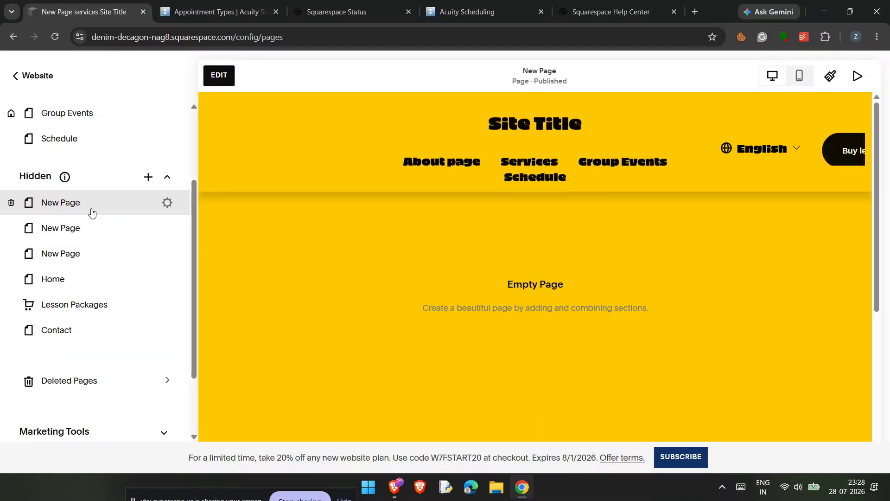
{"action": "double_click", "coordinate": [92, 211]}
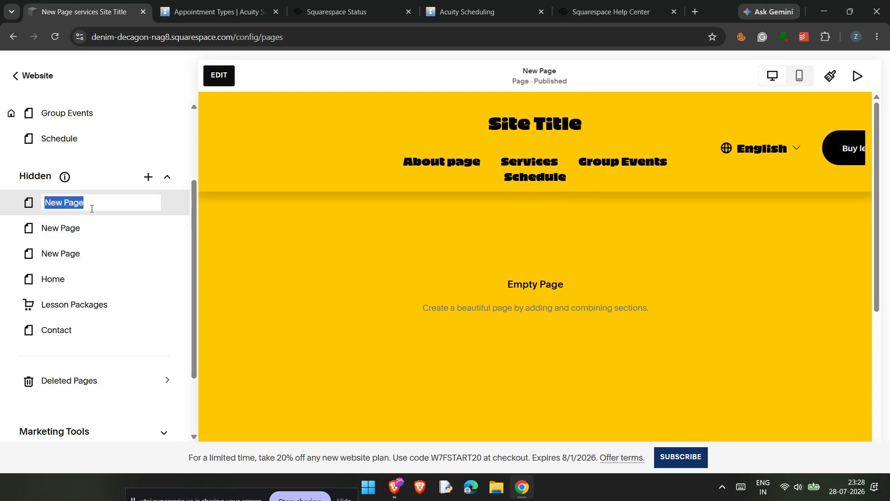
{"action": "key", "text": "BackSpace"}
{"action": "type", "text": "R"}
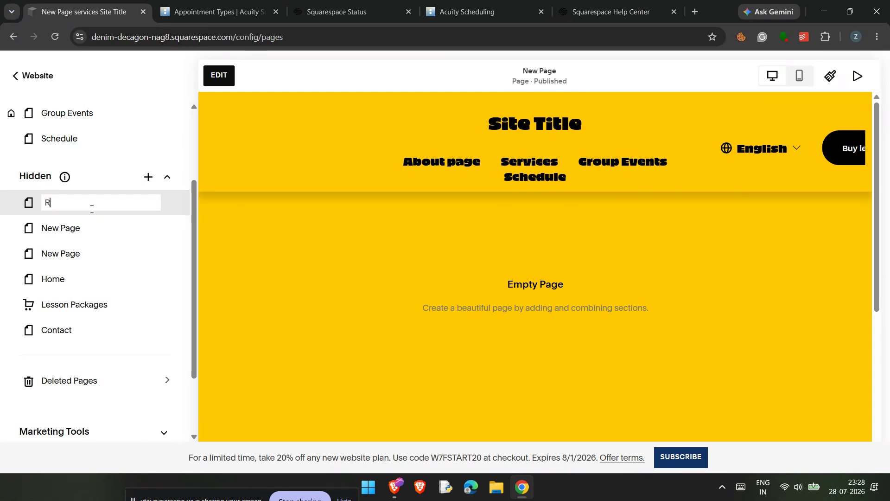
{"action": "type", "text": "SVP RESP"}
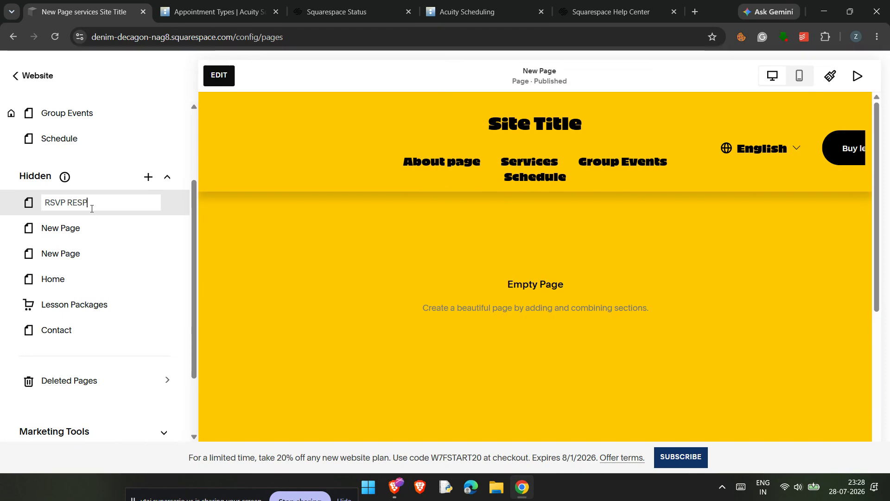
{"action": "type", "text": "O"}
{"action": "key", "text": "BackSpace"}
{"action": "type", "text": "DN"}
{"action": "key", "text": "BackSpace"}
{"action": "type", "text": "OND"}
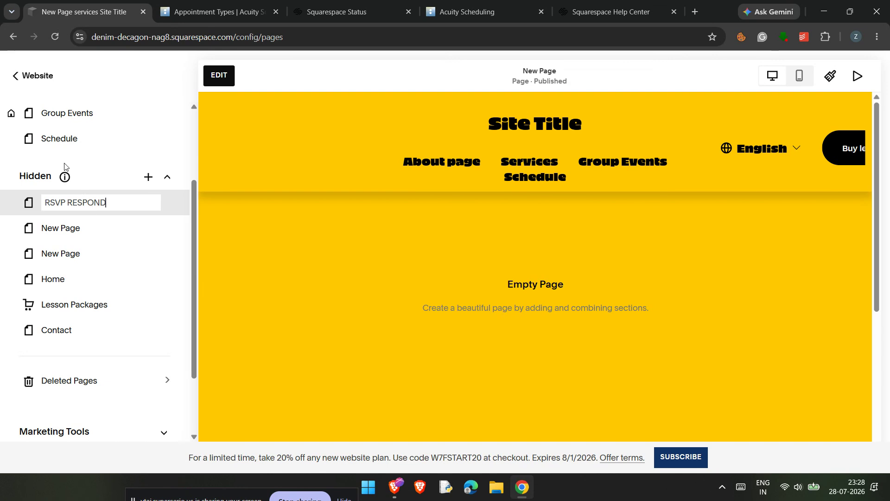
{"action": "key", "text": "Return"}
Step: Move the RSVP RESPOND page to the first place in Main Navigation and open it for editing
{"action": "scroll", "coordinate": [143, 220], "scroll_direction": "up", "scroll_amount": 3}
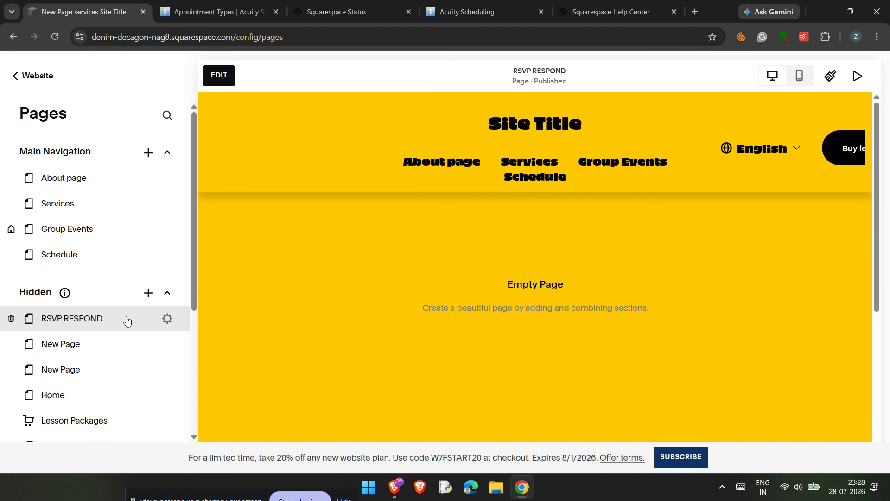
{"action": "left_click_drag", "start_coordinate": [127, 321], "coordinate": [110, 181]}
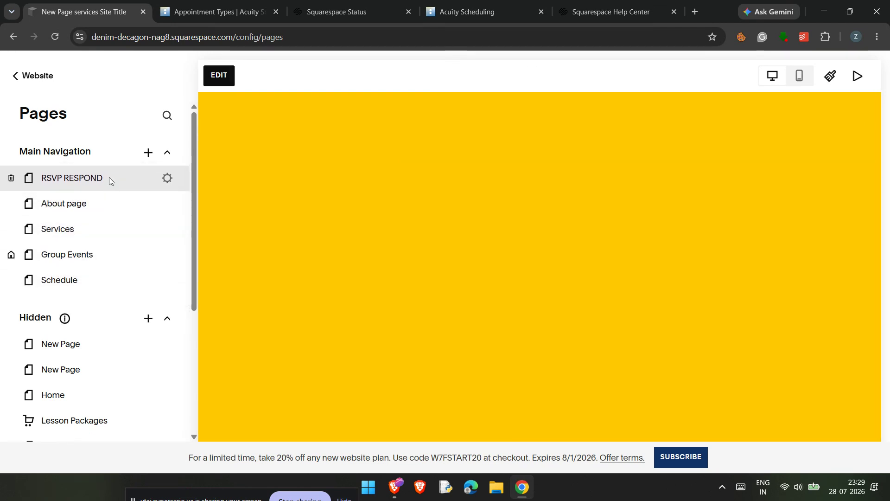
{"action": "left_click", "coordinate": [214, 76]}
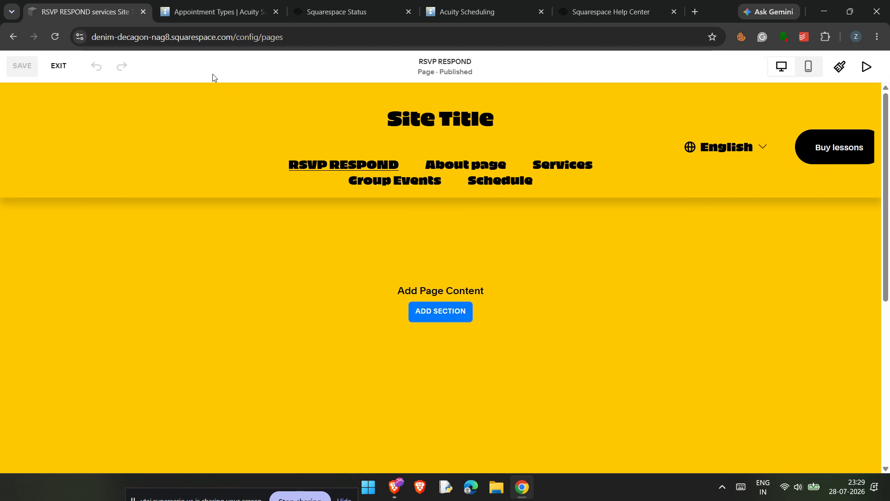
Step: Add a blank section to the empty RSVP RESPOND page
{"action": "scroll", "coordinate": [101, 214], "scroll_direction": "down", "scroll_amount": 5}
{"action": "scroll", "coordinate": [102, 215], "scroll_direction": "up", "scroll_amount": 4}
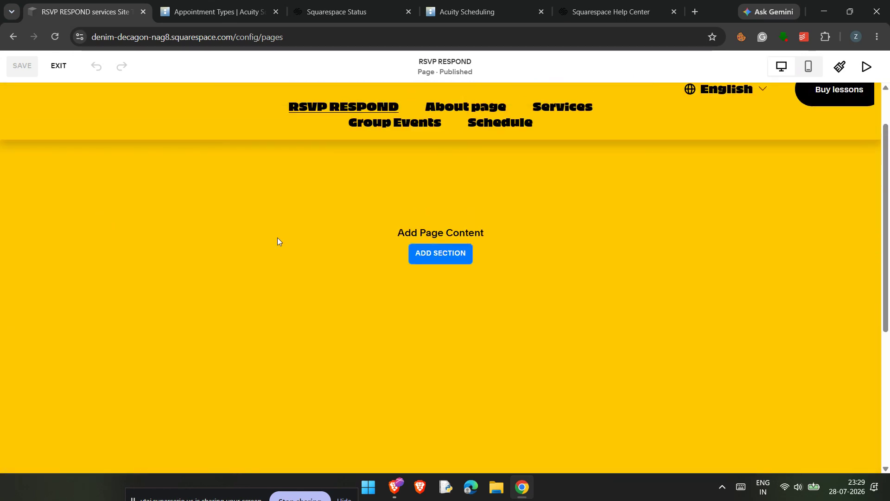
{"action": "left_click", "coordinate": [411, 259]}
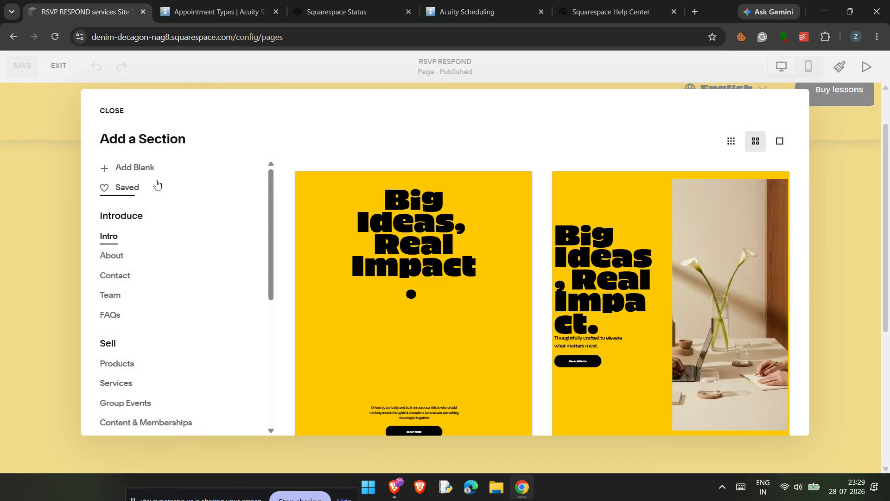
{"action": "left_click", "coordinate": [152, 170]}
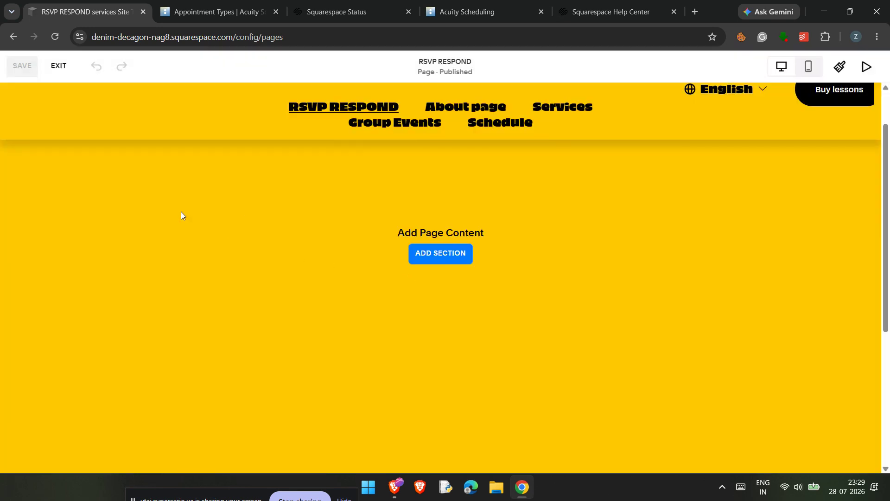
Step: Add a Form block to the blank section and place it in the middle of the section
{"action": "left_click", "coordinate": [89, 223]}
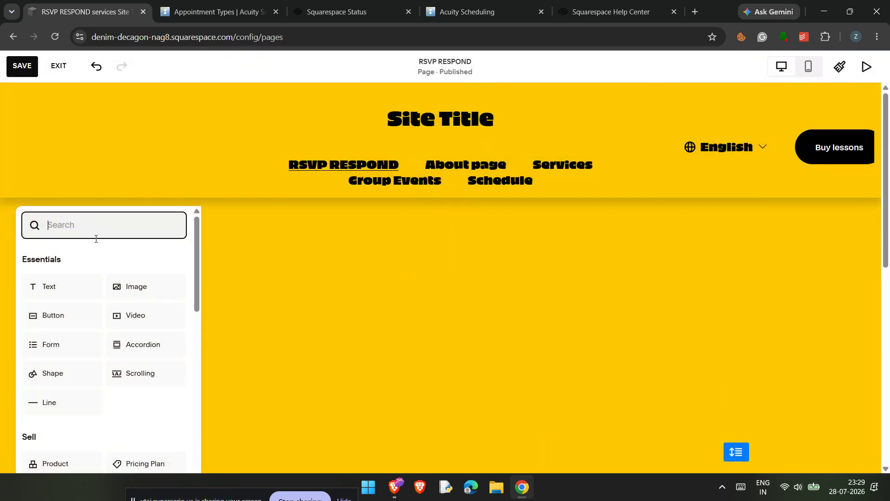
{"action": "left_click", "coordinate": [64, 350]}
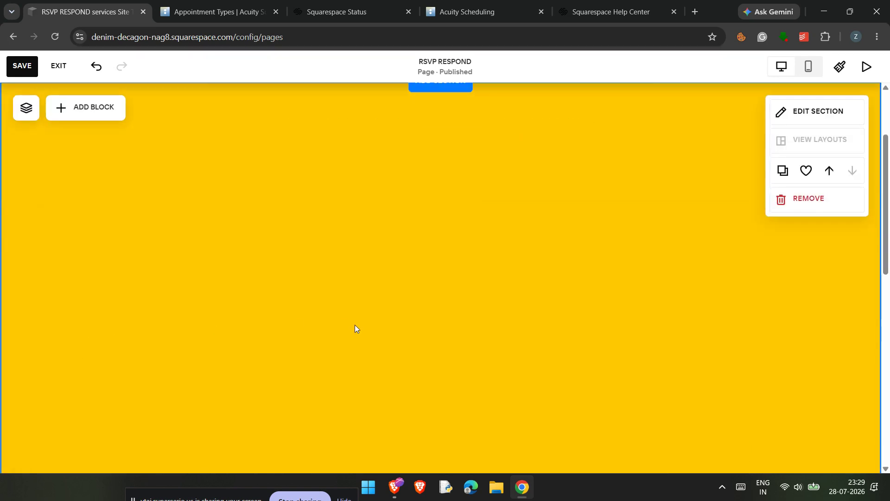
{"action": "left_click_drag", "start_coordinate": [260, 261], "coordinate": [503, 272]}
{"action": "scroll", "coordinate": [667, 284], "scroll_direction": "up", "scroll_amount": 4}
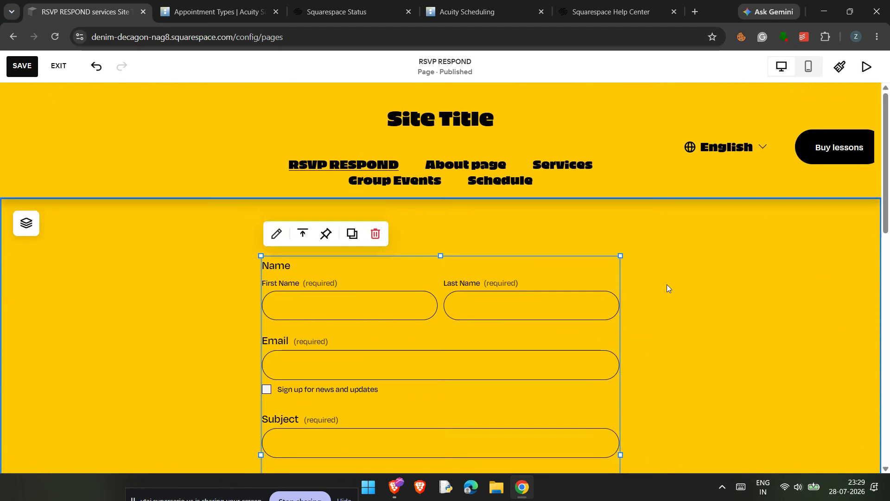
Step: Shorten the form name to RSVP in the form block's content settings
{"action": "scroll", "coordinate": [668, 287], "scroll_direction": "down", "scroll_amount": 8}
{"action": "scroll", "coordinate": [668, 287], "scroll_direction": "up", "scroll_amount": 5}
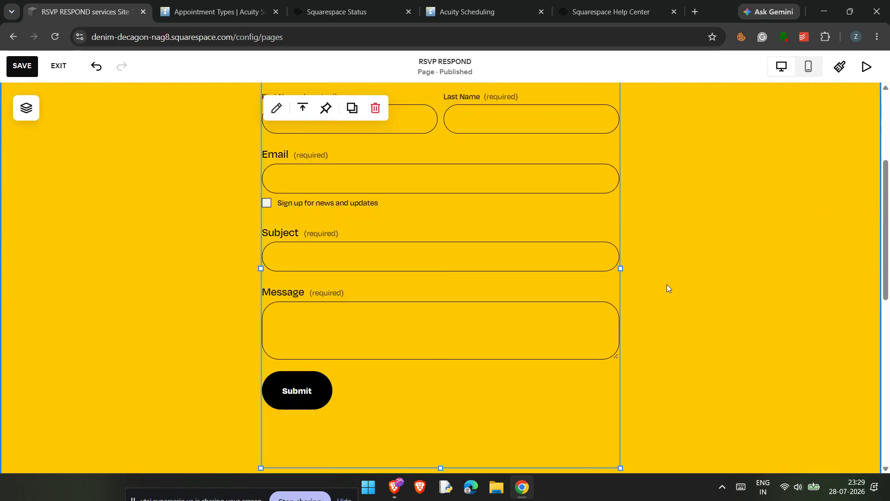
{"action": "scroll", "coordinate": [668, 287], "scroll_direction": "up", "scroll_amount": 4}
{"action": "scroll", "coordinate": [667, 287], "scroll_direction": "down", "scroll_amount": 3}
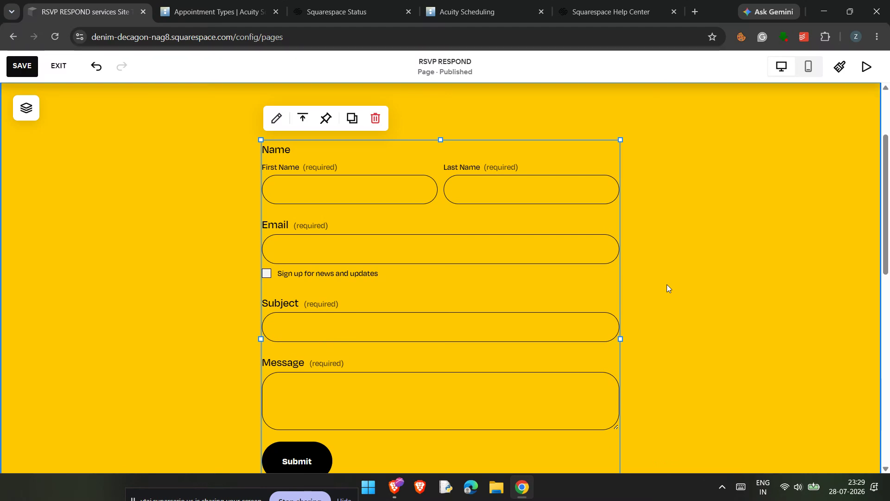
{"action": "double_click", "coordinate": [524, 229]}
{"action": "left_click", "coordinate": [654, 160]}
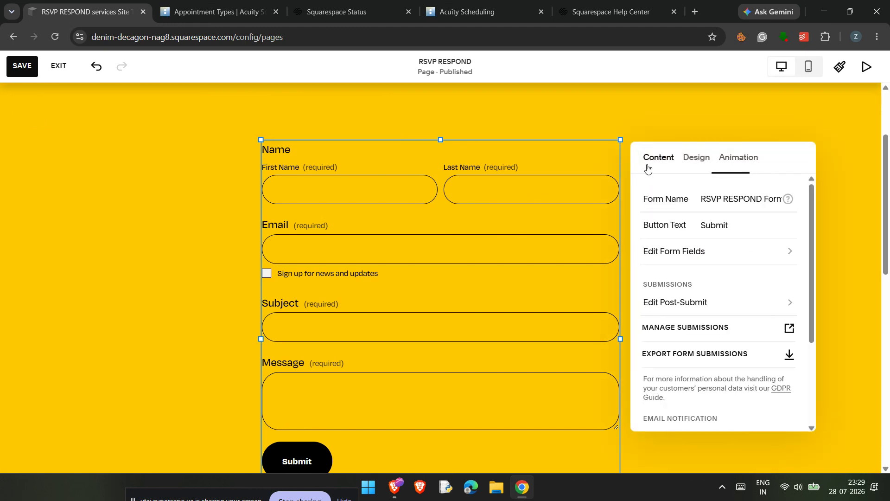
{"action": "left_click", "coordinate": [733, 199]}
{"action": "triple_click", "coordinate": [759, 202]}
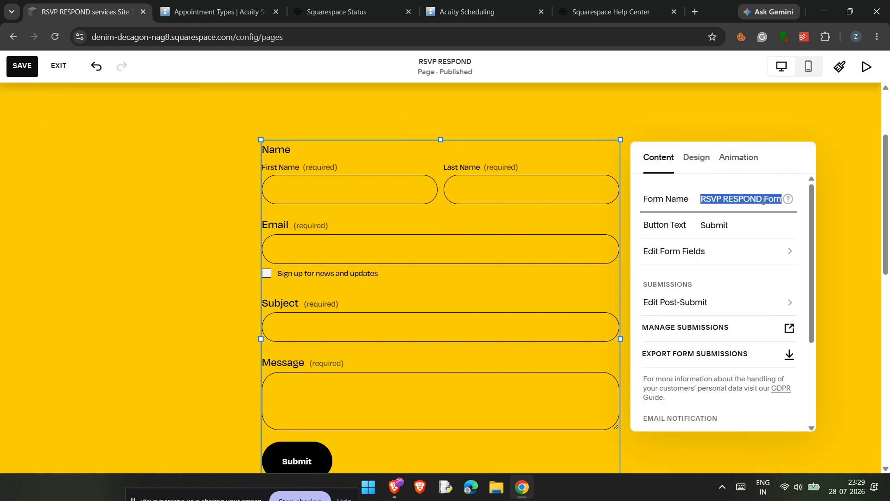
{"action": "left_click", "coordinate": [726, 198]}
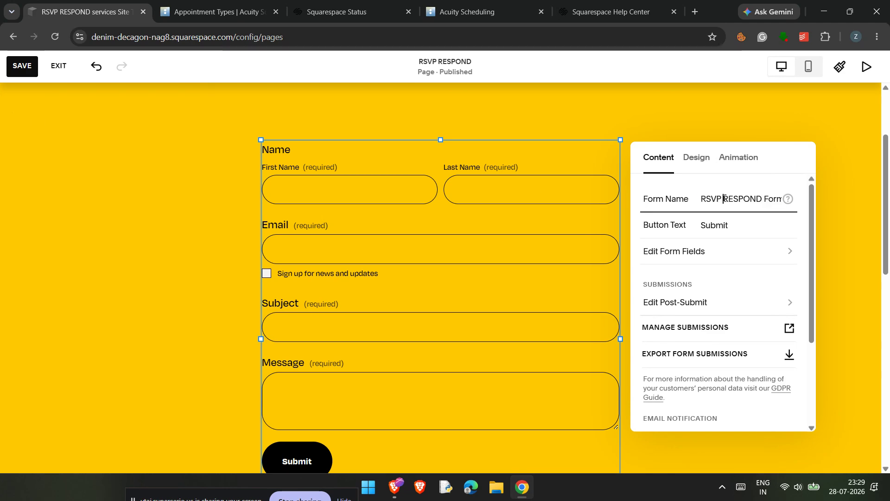
{"action": "left_click_drag", "start_coordinate": [722, 199], "coordinate": [783, 200]}
{"action": "key", "text": "BackSpace"}
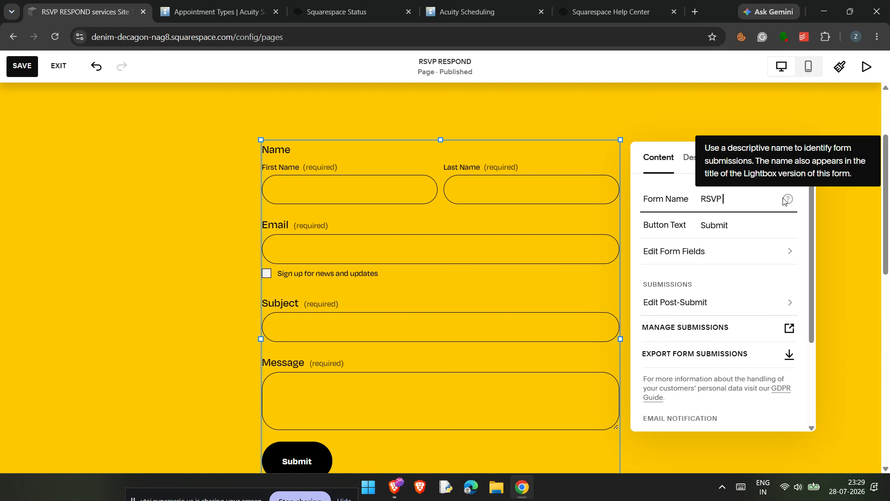
{"action": "left_click", "coordinate": [728, 182]}
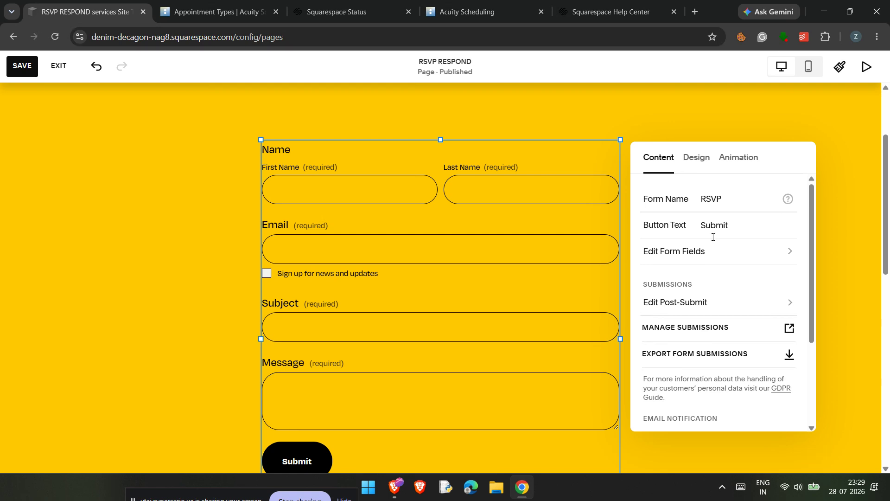
Step: Review the settings of the form's existing Subject and Name fields
{"action": "left_click", "coordinate": [712, 252]}
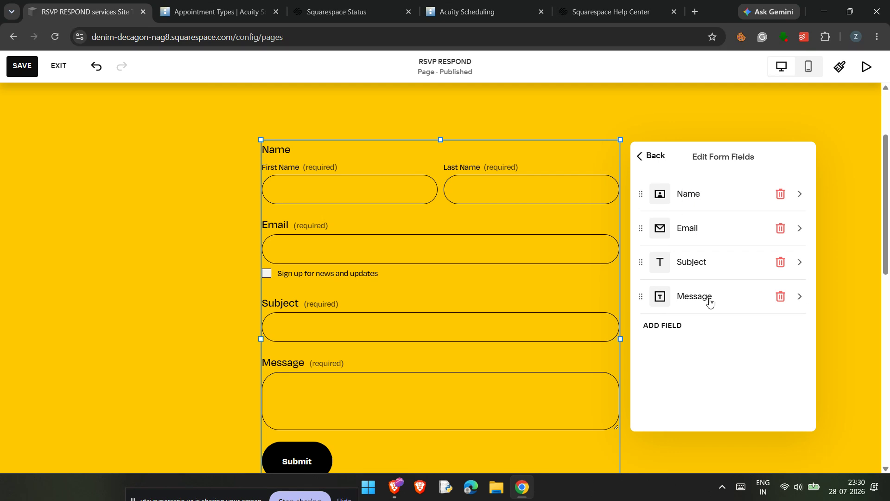
{"action": "left_click", "coordinate": [702, 270]}
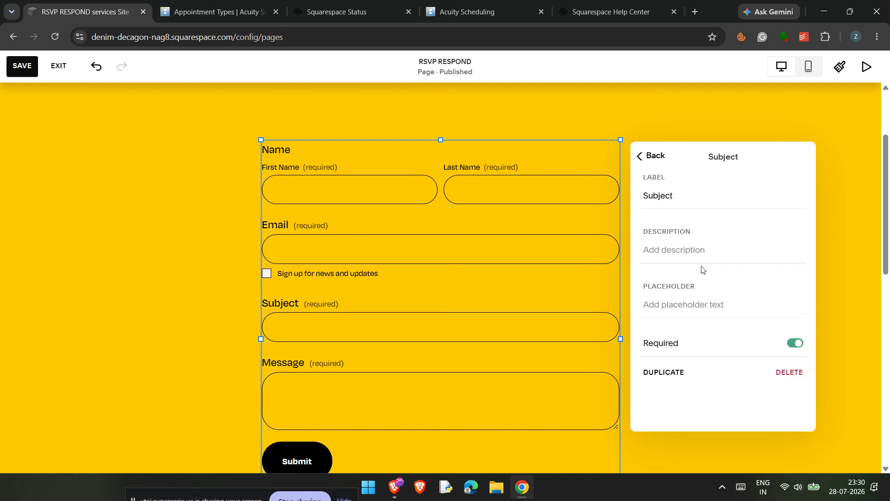
{"action": "left_click", "coordinate": [641, 156]}
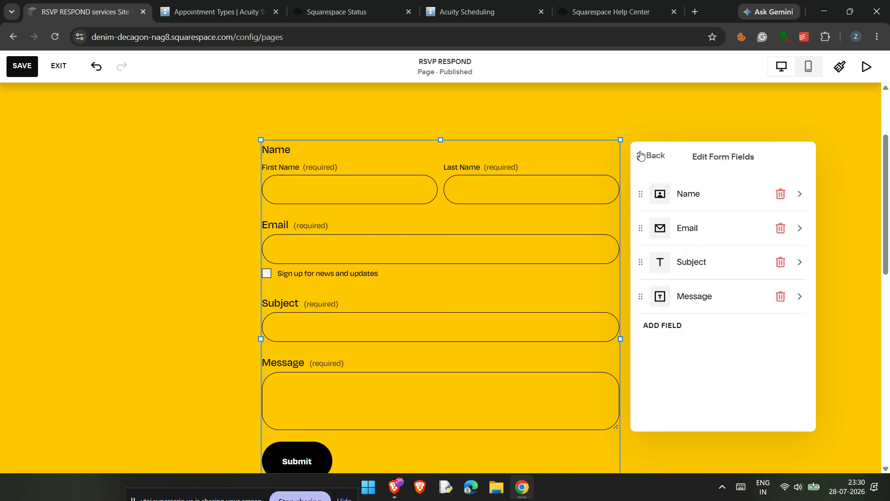
{"action": "left_click", "coordinate": [685, 204]}
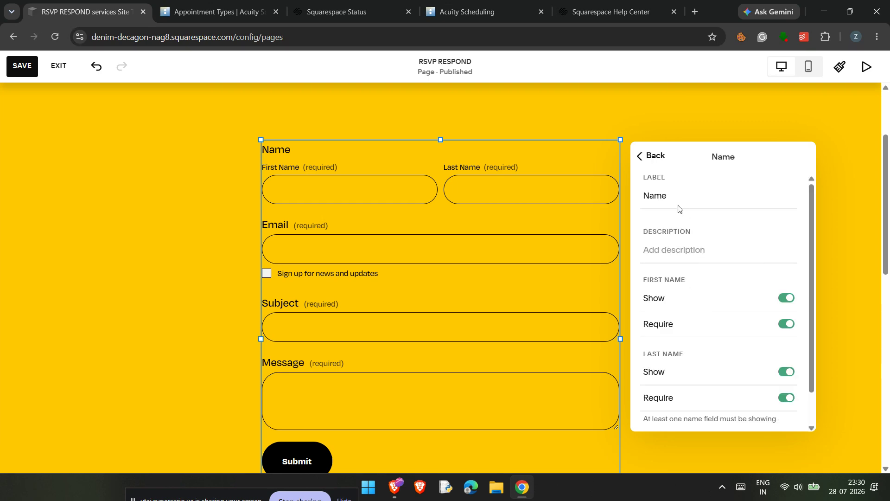
{"action": "scroll", "coordinate": [694, 248], "scroll_direction": "down", "scroll_amount": 1}
{"action": "scroll", "coordinate": [694, 249], "scroll_direction": "up", "scroll_amount": 1}
{"action": "left_click", "coordinate": [641, 167]}
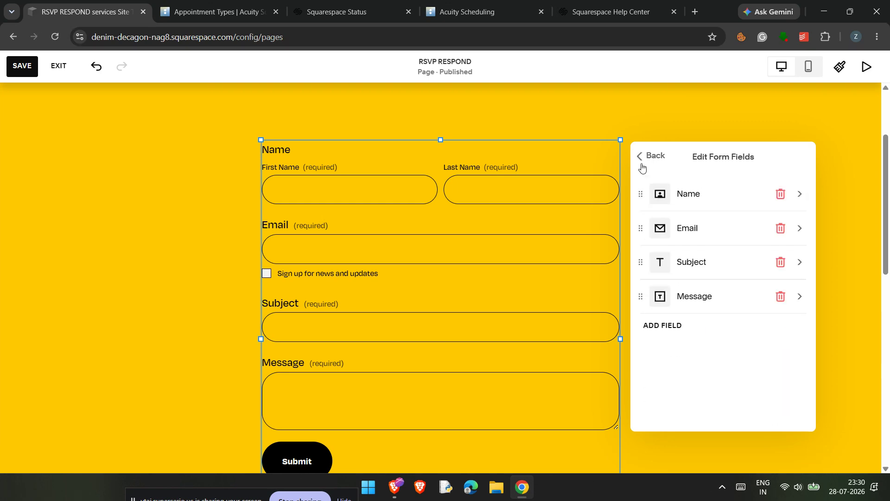
Step: Add a Radio field to the RSVP form
{"action": "left_click", "coordinate": [666, 325]}
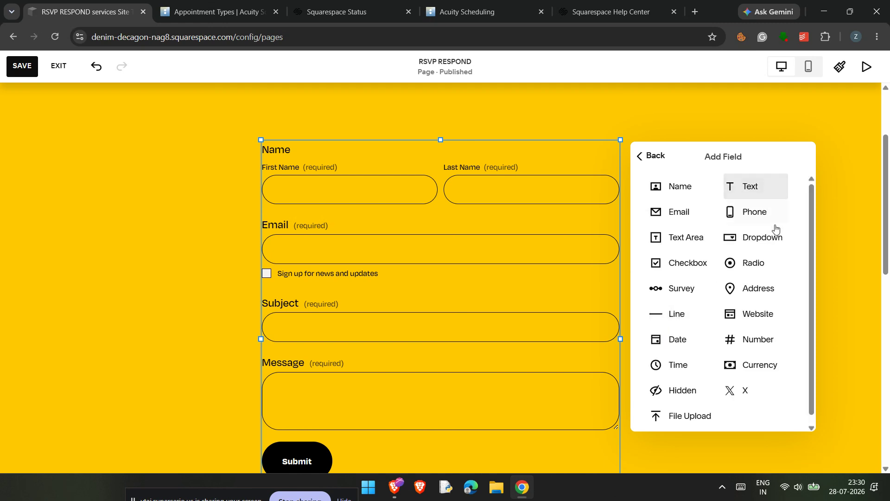
{"action": "left_click", "coordinate": [776, 260]}
{"action": "left_click", "coordinate": [703, 330]}
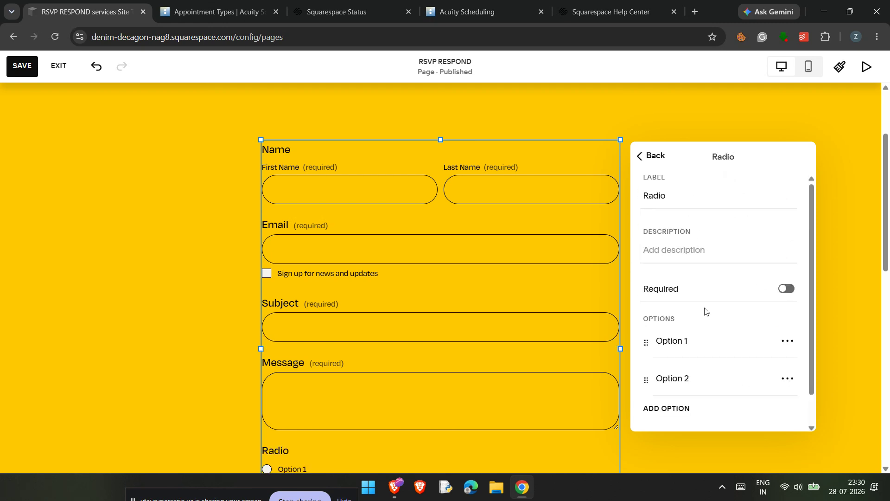
Step: Label the new Radio field WILL YOU BE ATTENDING
{"action": "left_click", "coordinate": [694, 199]}
{"action": "double_click", "coordinate": [694, 200]}
{"action": "type", "text": "WI"}
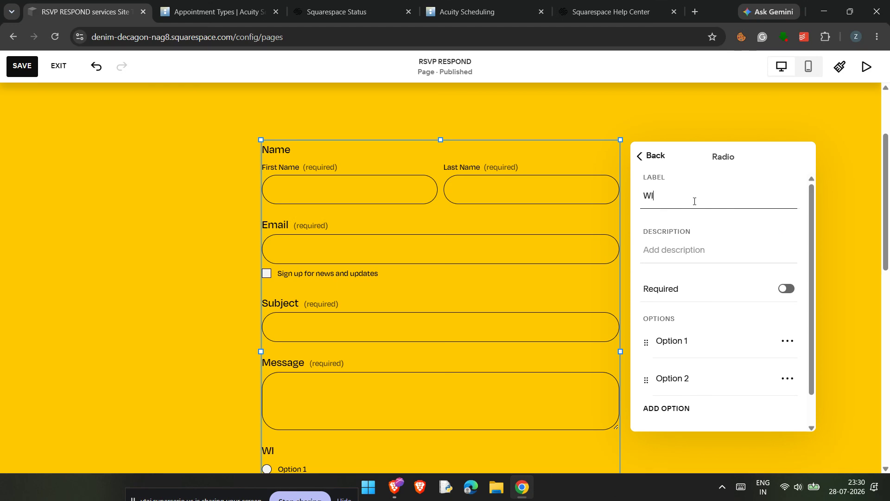
{"action": "type", "text": "LL YOU BE ATTEN"}
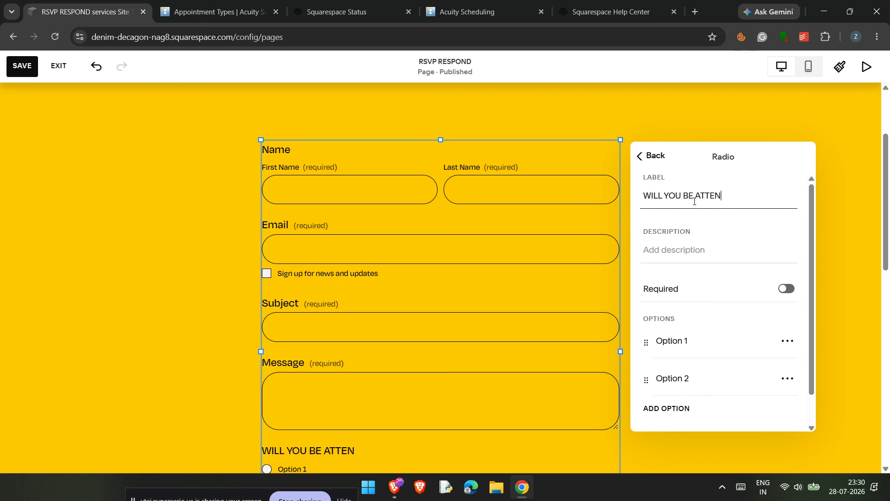
{"action": "type", "text": "DING"}
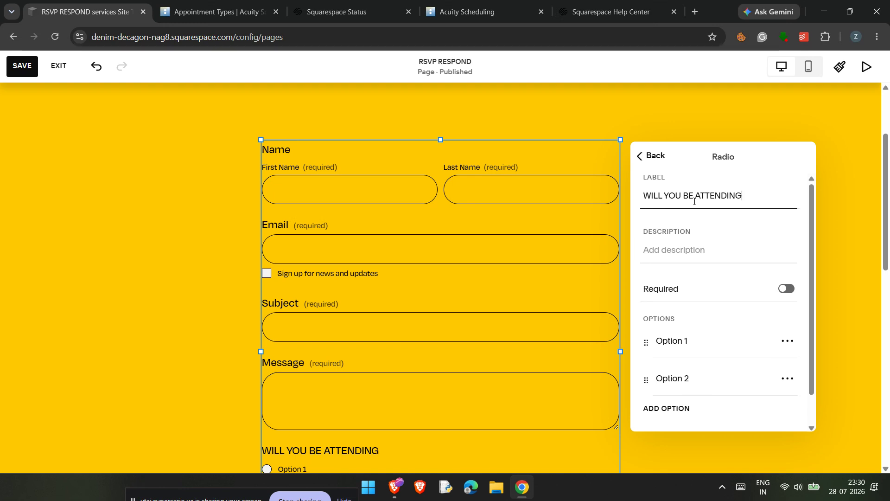
Step: Rename the two options of the attendance radio field to YES and NO
{"action": "double_click", "coordinate": [700, 342]}
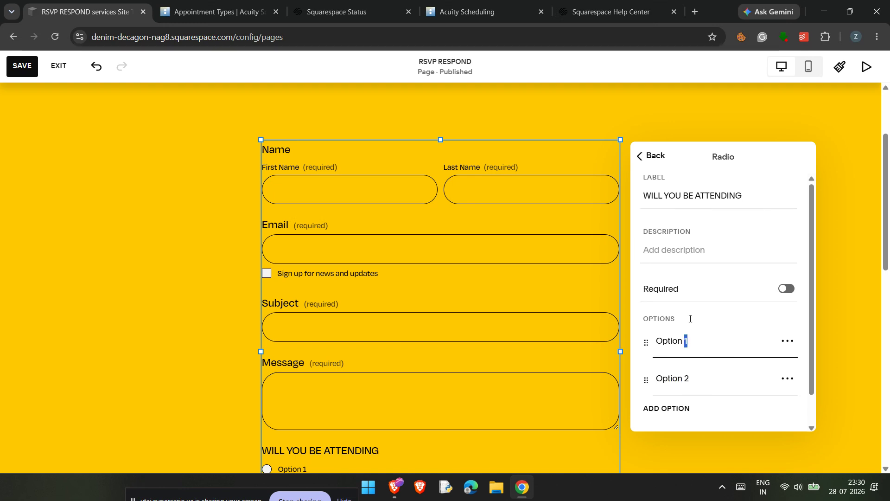
{"action": "triple_click", "coordinate": [701, 342]}
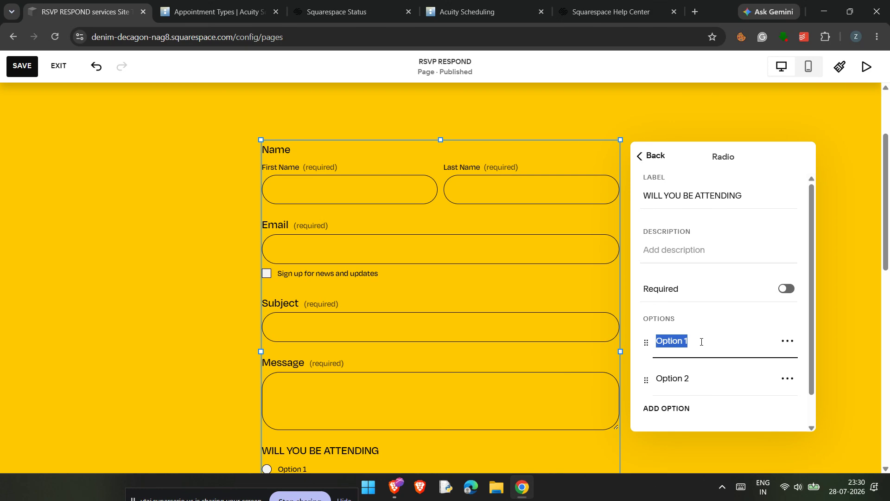
{"action": "type", "text": "YES"}
{"action": "triple_click", "coordinate": [693, 377]}
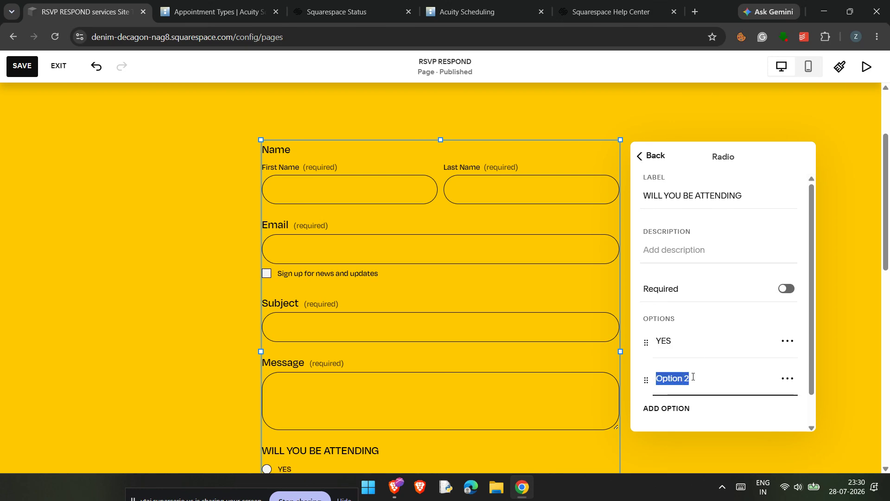
{"action": "type", "text": "NO"}
{"action": "scroll", "coordinate": [575, 301], "scroll_direction": "down", "scroll_amount": 2}
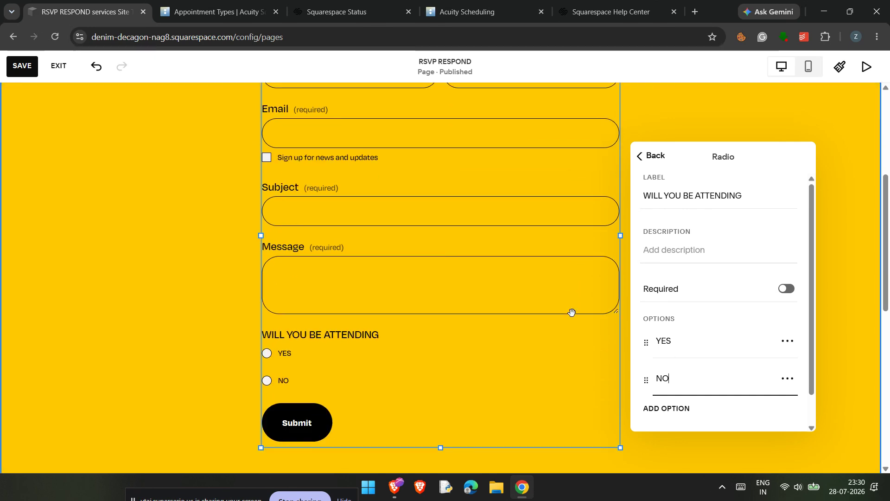
{"action": "left_click", "coordinate": [652, 156]}
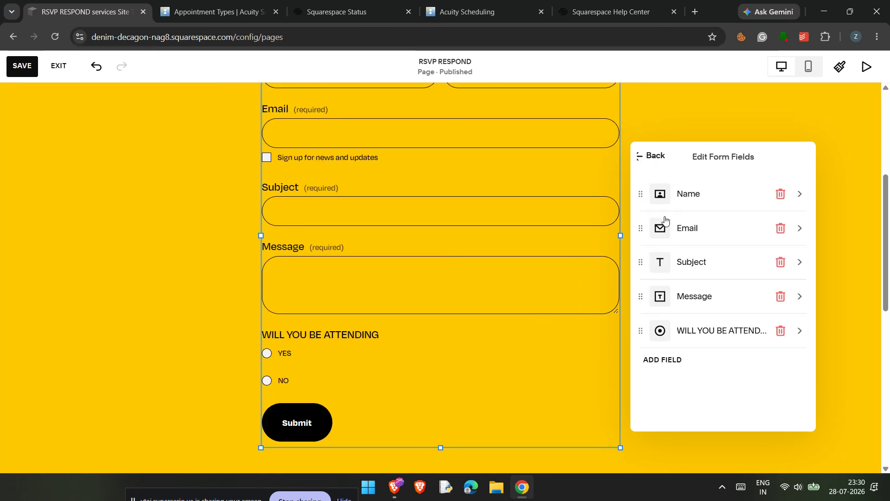
Step: Relabel the form's Message field as PLUS ONE and make it optional
{"action": "left_click", "coordinate": [706, 300]}
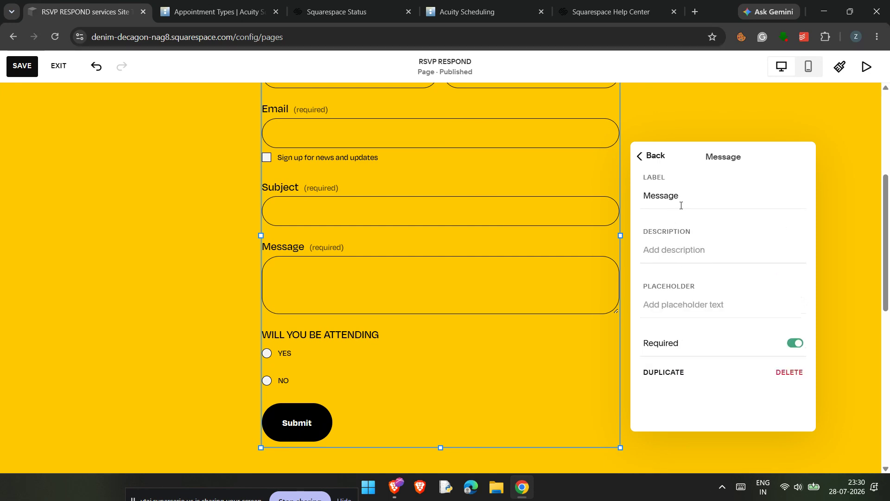
{"action": "left_click_drag", "start_coordinate": [681, 205], "coordinate": [634, 204]}
{"action": "key", "text": "BackSpace"}
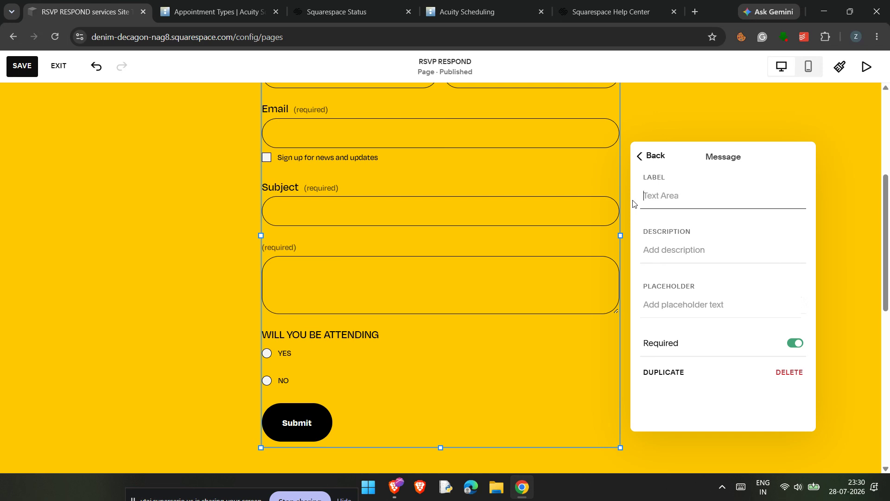
{"action": "type", "text": "PLUS I"}
{"action": "type", "text": "E"}
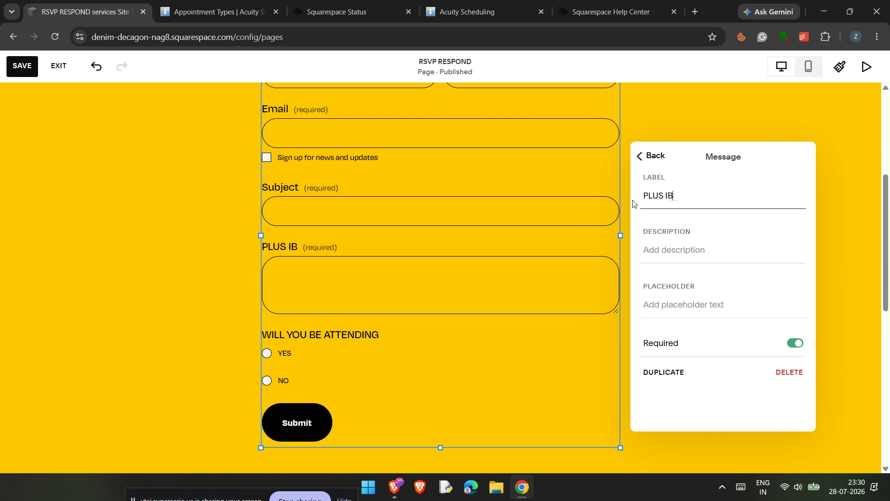
{"action": "key", "text": "BackSpace"}
{"action": "key", "text": "BackSpace"}
{"action": "type", "text": "ONE"}
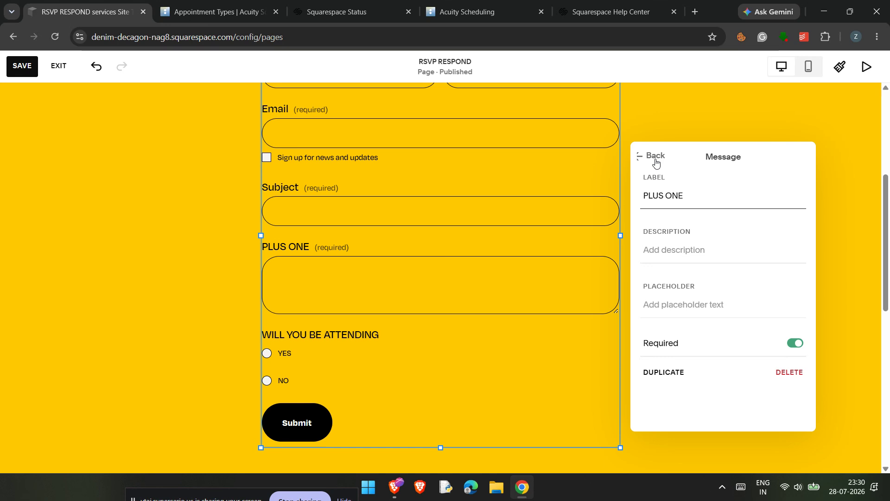
{"action": "left_click", "coordinate": [795, 343]}
{"action": "left_click", "coordinate": [640, 156]}
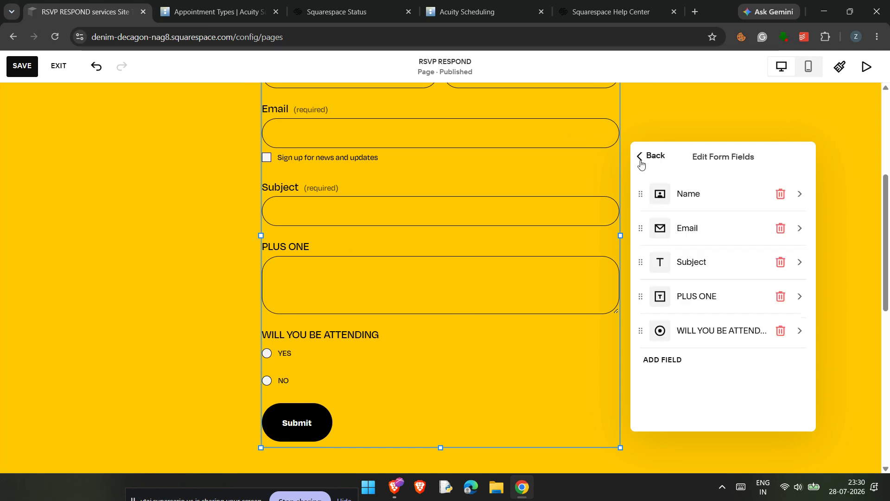
Step: Add a Dropdown field to the RSVP form and label it MAIN COURSE
{"action": "left_click", "coordinate": [666, 360]}
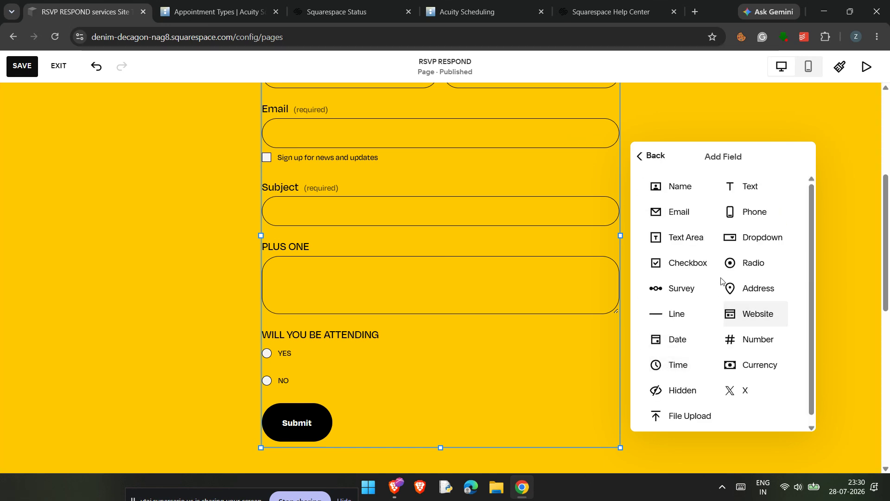
{"action": "left_click", "coordinate": [786, 244]}
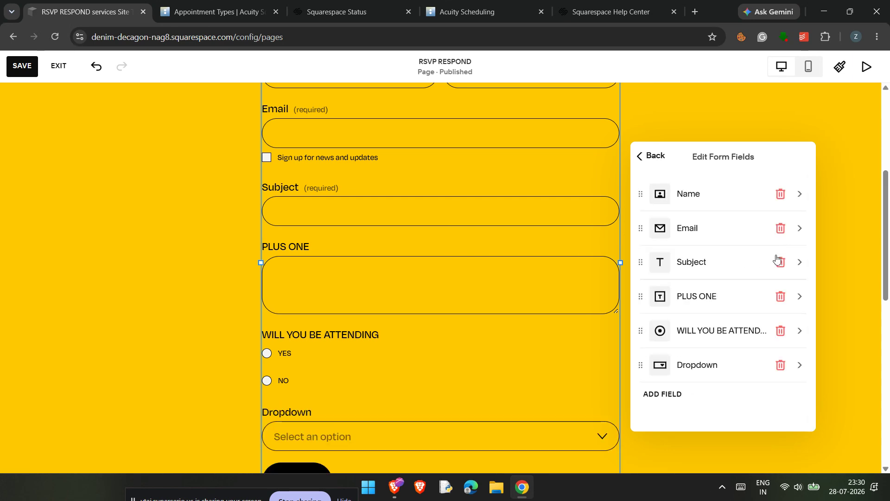
{"action": "left_click", "coordinate": [714, 365]}
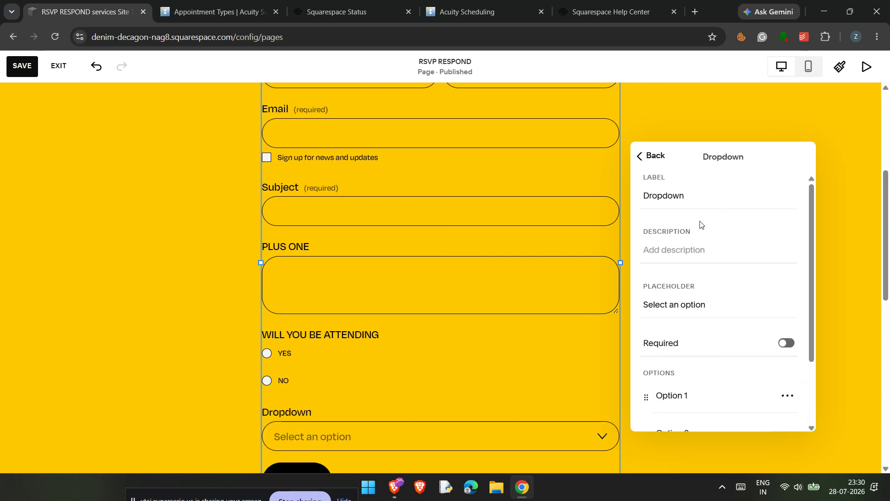
{"action": "double_click", "coordinate": [704, 197]}
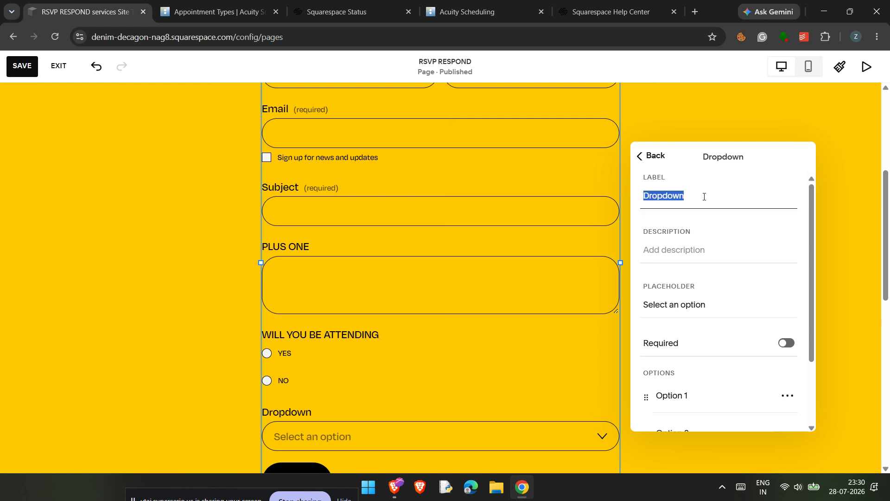
{"action": "type", "text": "MAIN COURSE"}
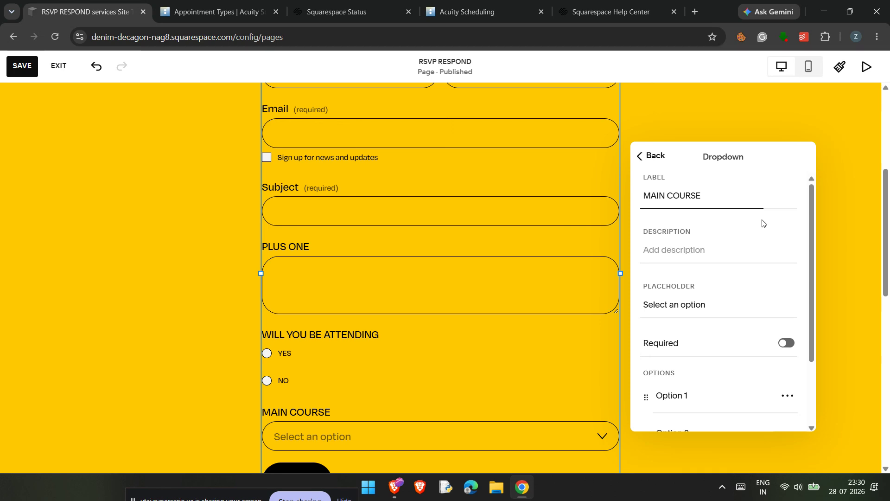
Step: Rename the two options of the MAIN COURSE dropdown to BEEF and STEAK
{"action": "scroll", "coordinate": [746, 246], "scroll_direction": "down", "scroll_amount": 2}
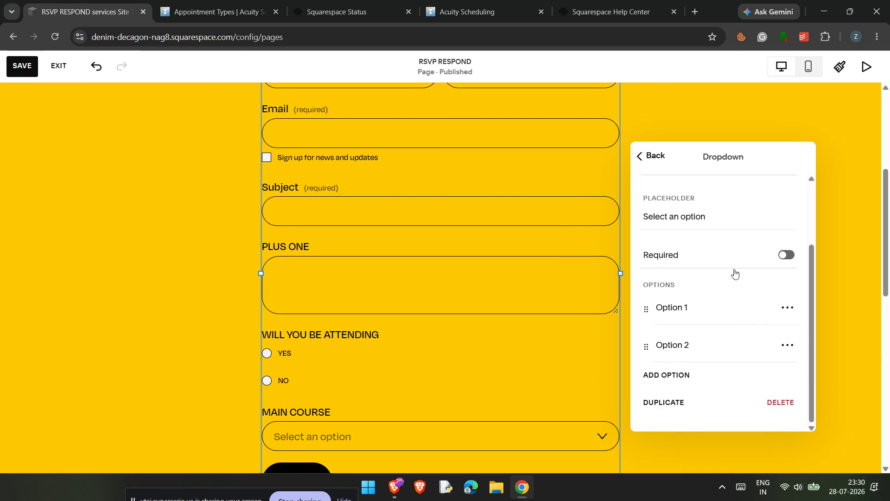
{"action": "double_click", "coordinate": [703, 309]}
{"action": "type", "text": "BEEF"}
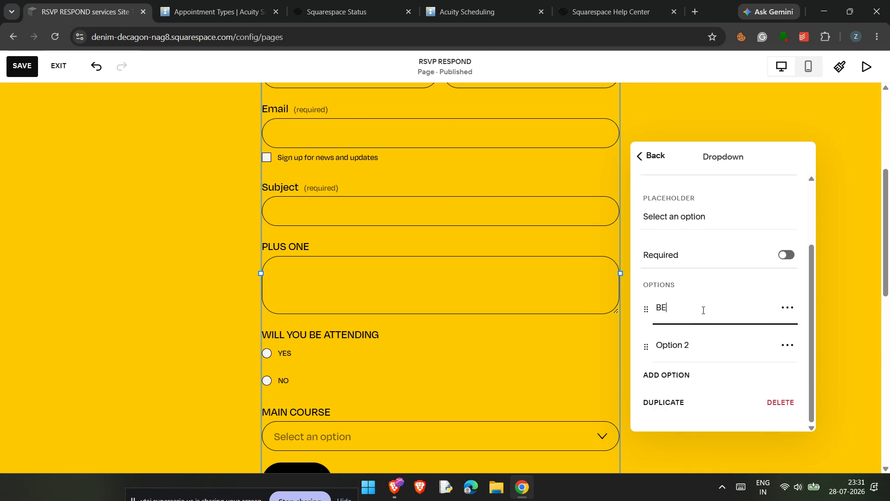
{"action": "left_click", "coordinate": [695, 344]}
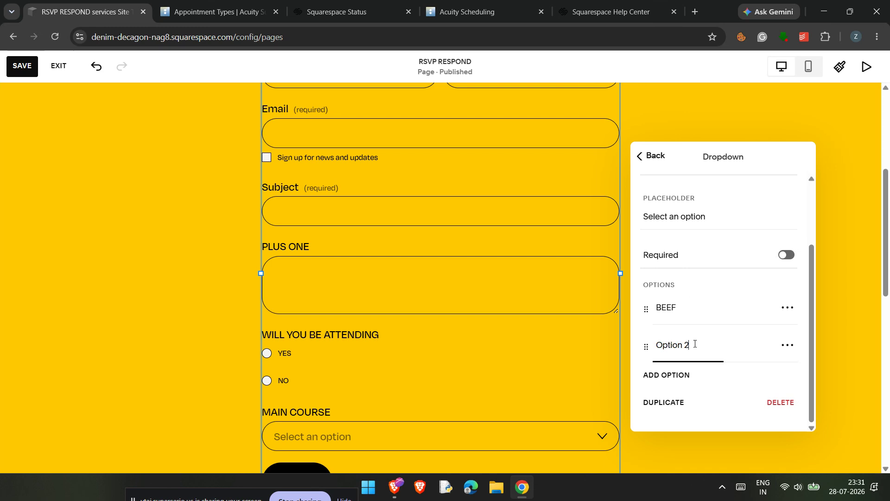
{"action": "double_click", "coordinate": [695, 344]}
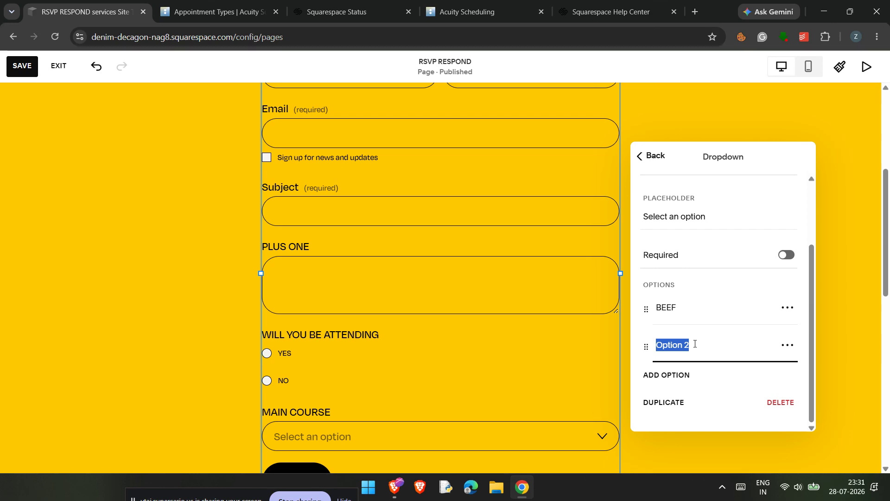
{"action": "type", "text": "STEAK"}
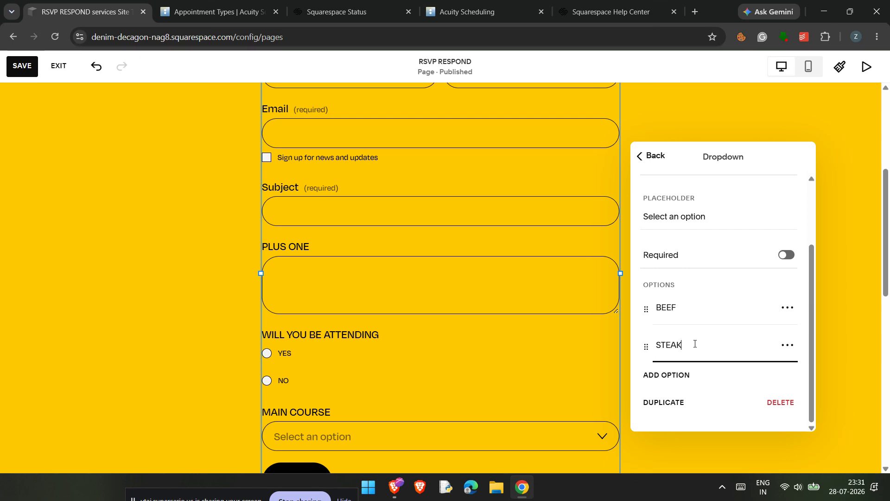
{"action": "key", "text": "Return"}
{"action": "left_click", "coordinate": [649, 156]}
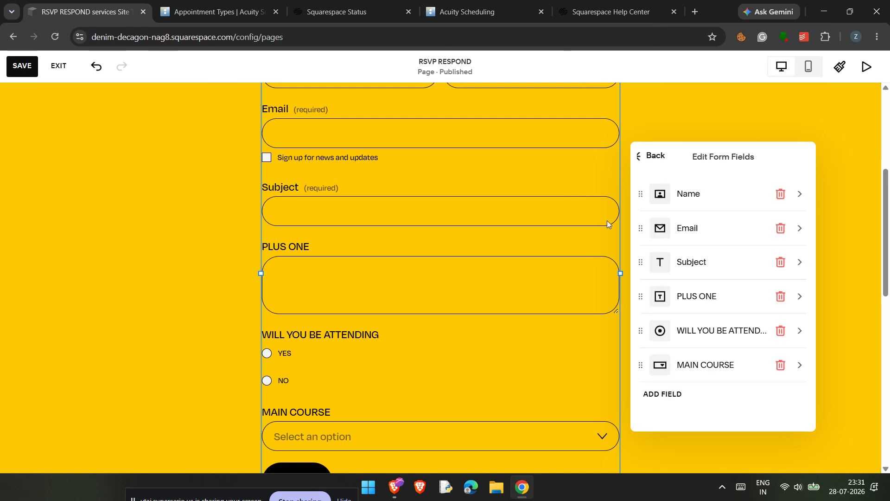
Step: Change the form's submit button text to RSVP
{"action": "left_click", "coordinate": [641, 163]}
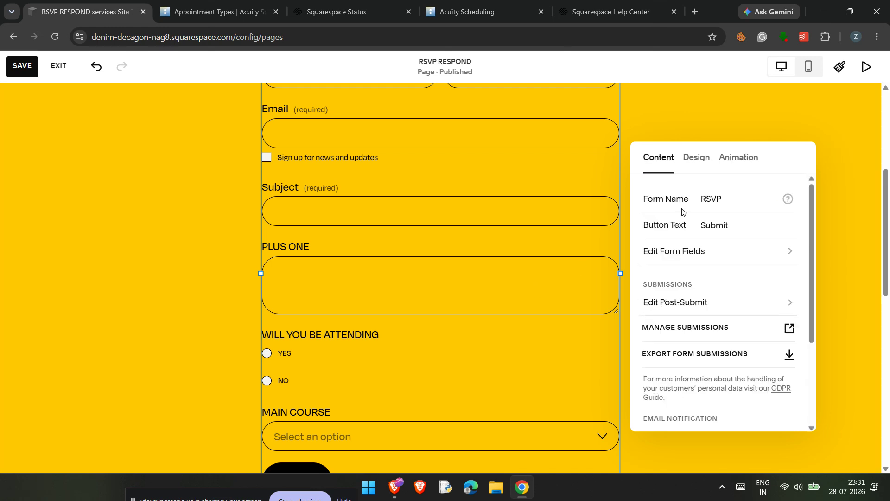
{"action": "double_click", "coordinate": [744, 232]}
{"action": "scroll", "coordinate": [550, 292], "scroll_direction": "down", "scroll_amount": 3}
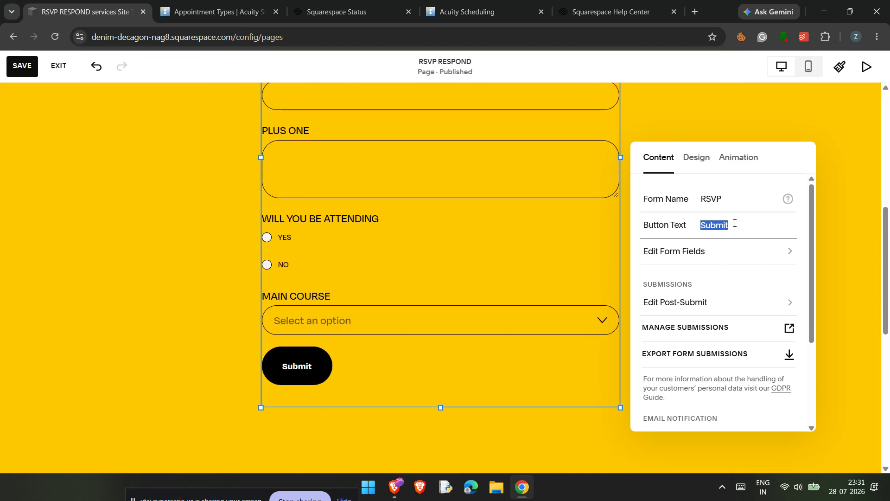
{"action": "key", "text": "BackSpace"}
{"action": "type", "text": "R"}
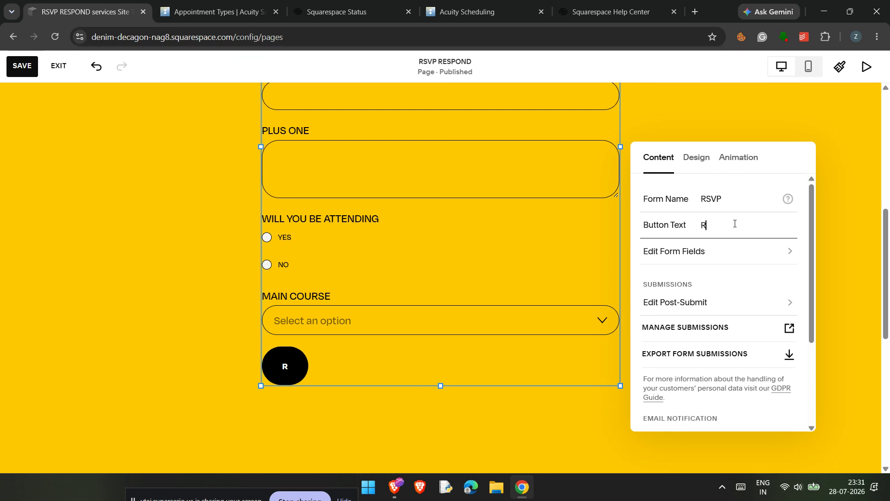
{"action": "type", "text": "SVP"}
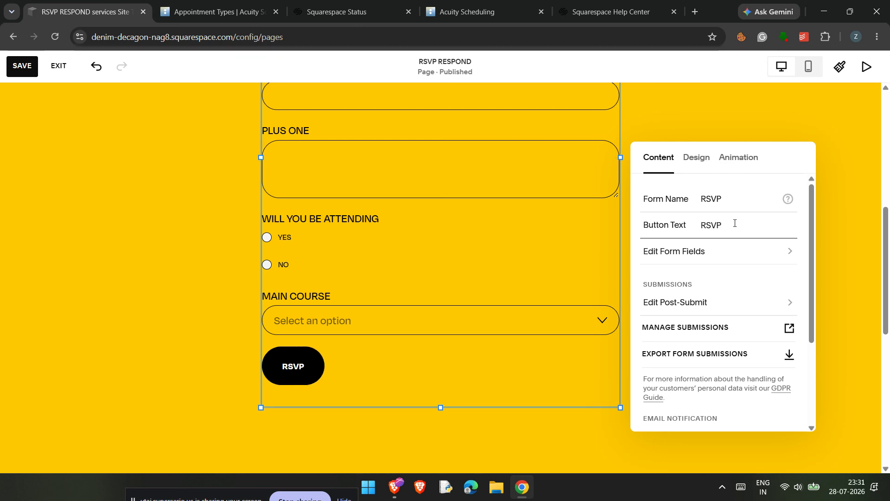
Step: Delete the Subject and Email fields from the RSVP form
{"action": "scroll", "coordinate": [350, 354], "scroll_direction": "up", "scroll_amount": 4}
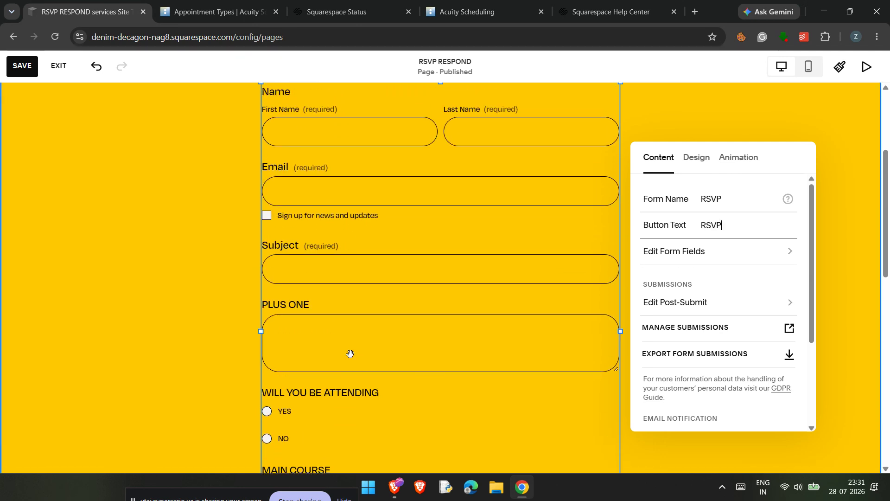
{"action": "scroll", "coordinate": [350, 354], "scroll_direction": "up", "scroll_amount": 2}
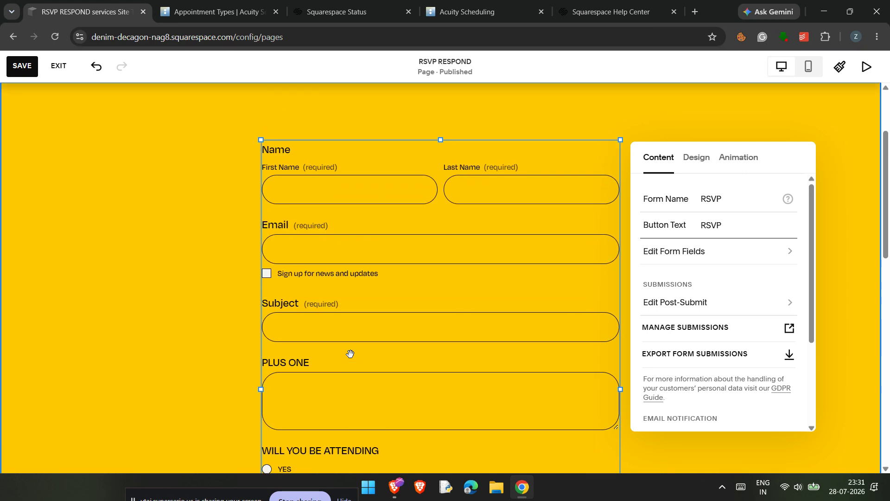
{"action": "left_click", "coordinate": [741, 262]}
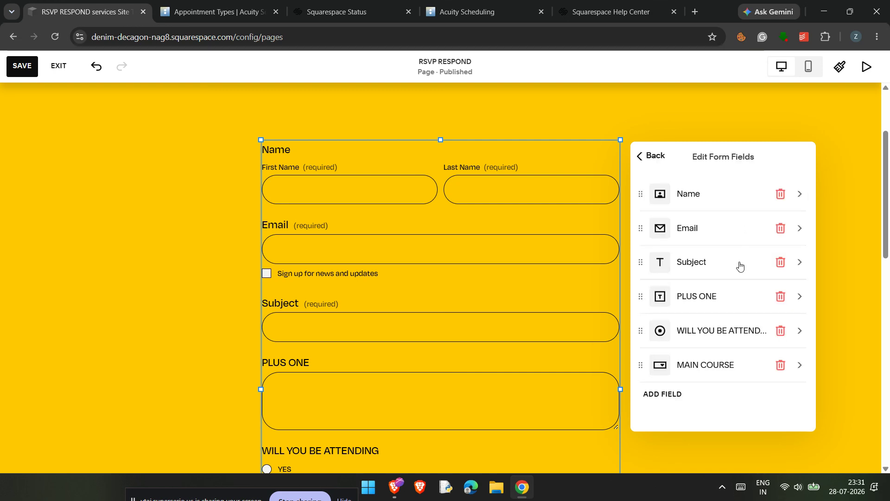
{"action": "left_click", "coordinate": [780, 264]}
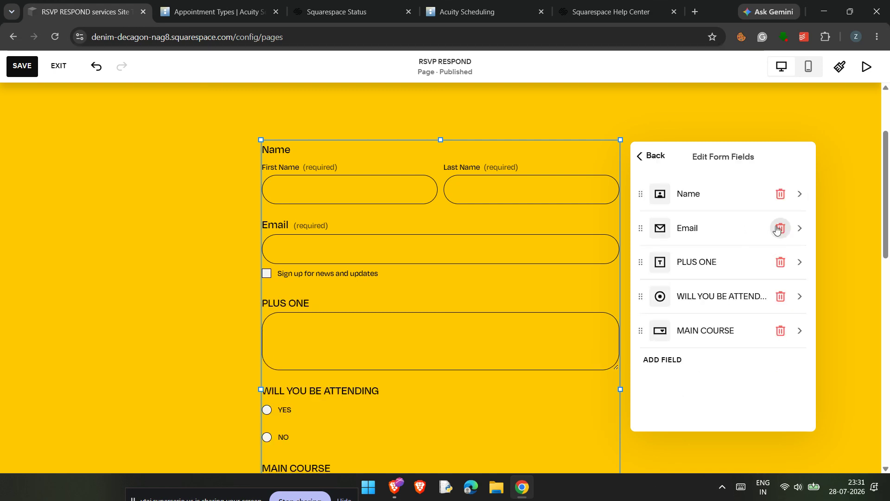
{"action": "left_click", "coordinate": [781, 229]}
{"action": "left_click", "coordinate": [639, 157]}
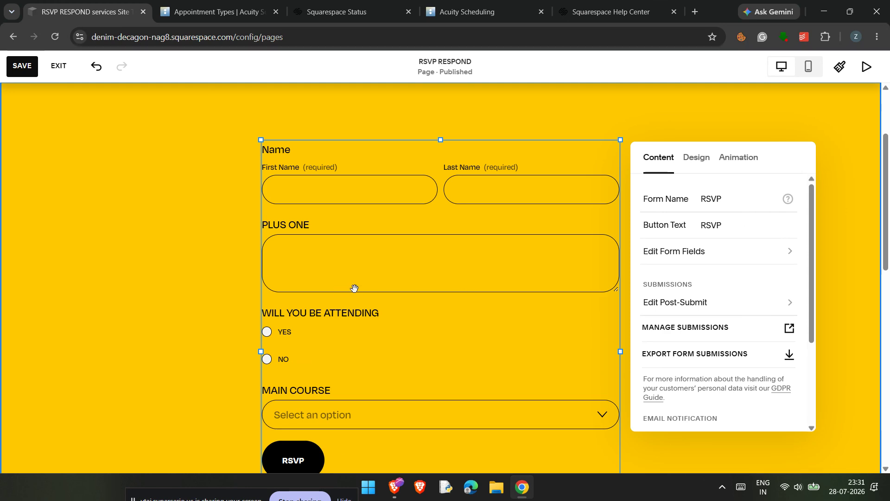
{"action": "scroll", "coordinate": [325, 296], "scroll_direction": "down", "scroll_amount": 3}
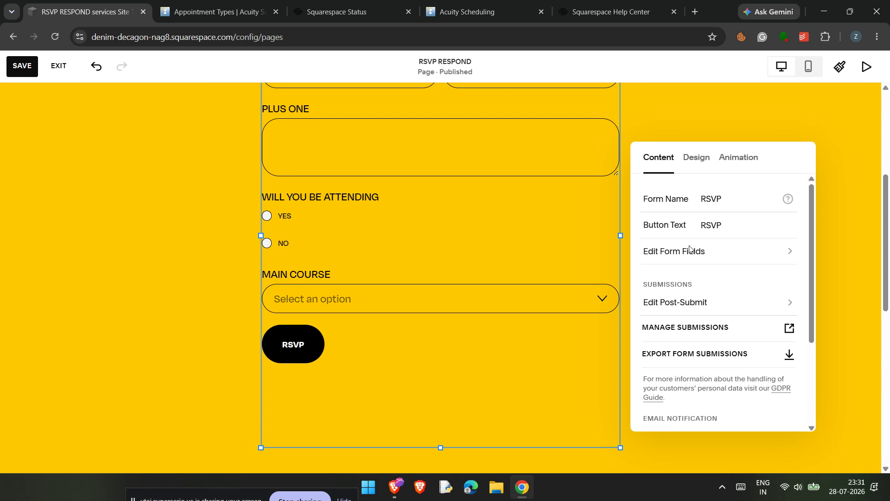
{"action": "scroll", "coordinate": [563, 252], "scroll_direction": "up", "scroll_amount": 4}
{"action": "scroll", "coordinate": [538, 246], "scroll_direction": "down", "scroll_amount": 2}
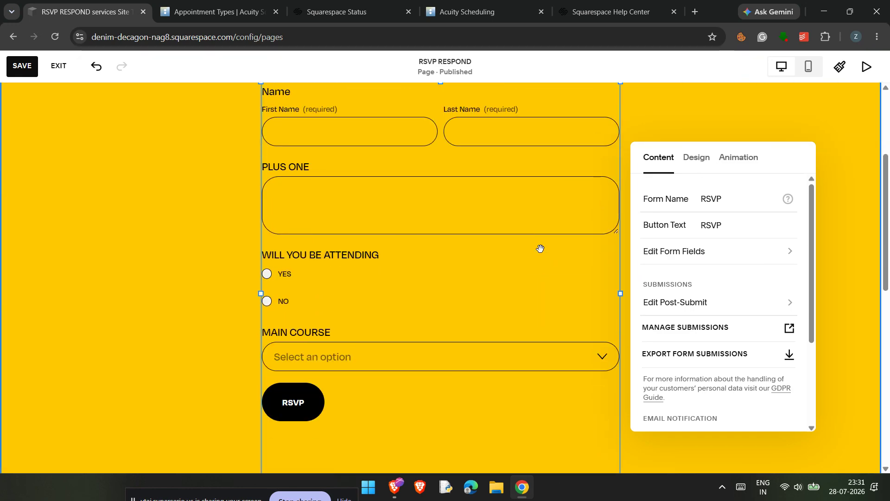
Step: Set the RSVP form's button alignment to stretch the submit button across the form's full width
{"action": "left_click", "coordinate": [687, 166]}
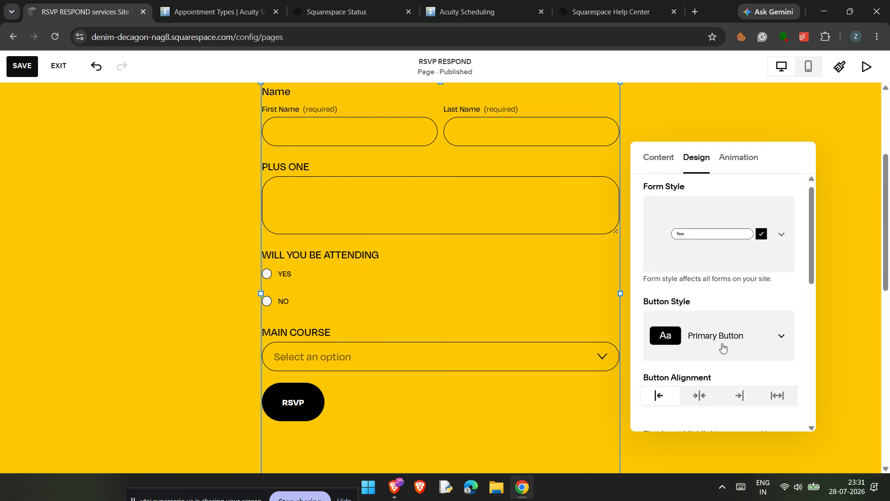
{"action": "scroll", "coordinate": [722, 347], "scroll_direction": "down", "scroll_amount": 3}
{"action": "left_click", "coordinate": [740, 284]}
{"action": "left_click", "coordinate": [765, 288]}
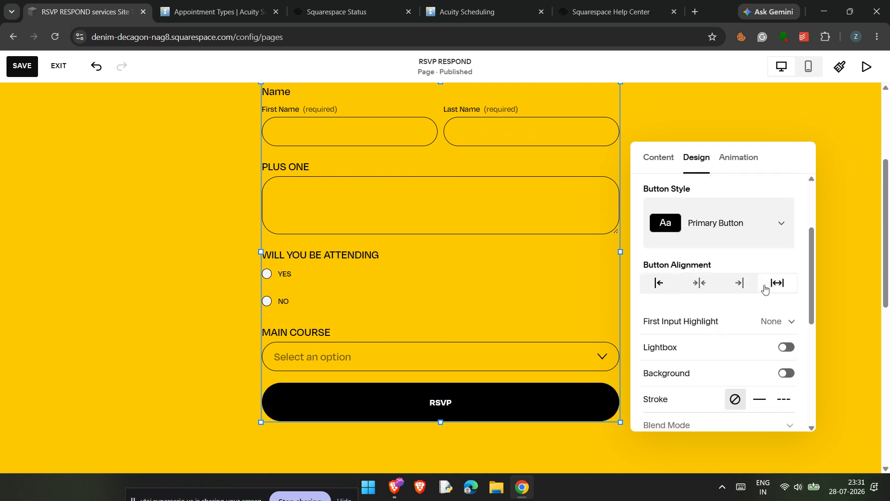
Step: Try a background behind the RSVP form block and turn it off again
{"action": "scroll", "coordinate": [764, 288], "scroll_direction": "down", "scroll_amount": 3}
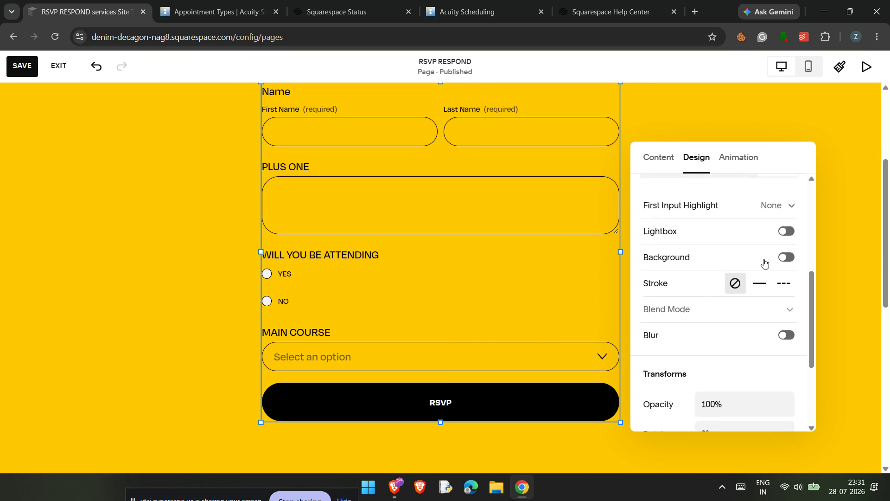
{"action": "left_click", "coordinate": [783, 258]}
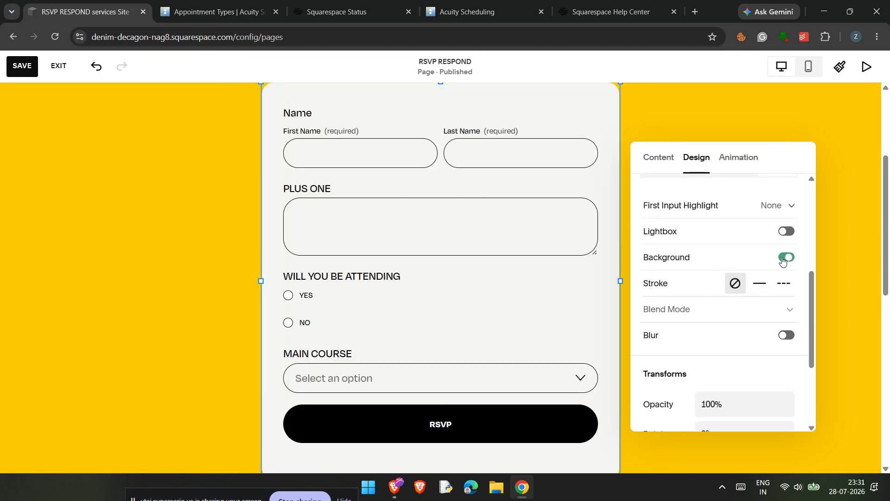
{"action": "left_click", "coordinate": [784, 259]}
{"action": "scroll", "coordinate": [760, 288], "scroll_direction": "down", "scroll_amount": 2}
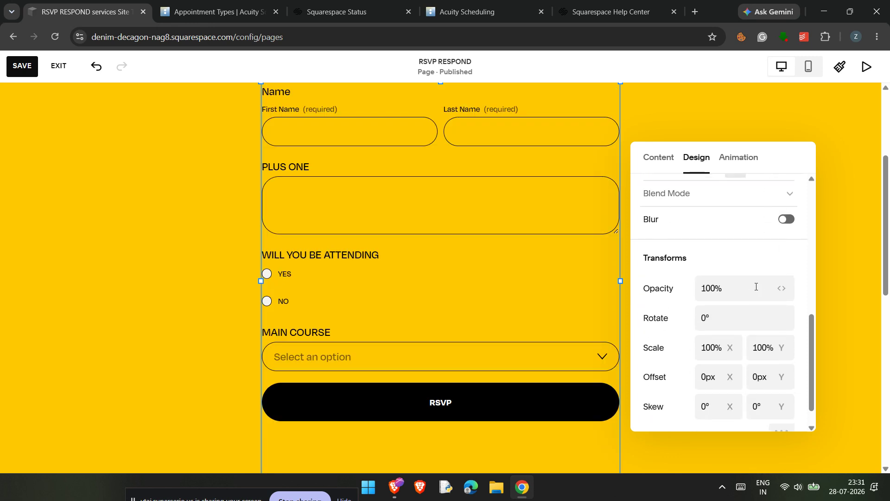
Step: Look through the available form styles without choosing a different one, and return to the form's content settings
{"action": "scroll", "coordinate": [770, 262], "scroll_direction": "up", "scroll_amount": 5}
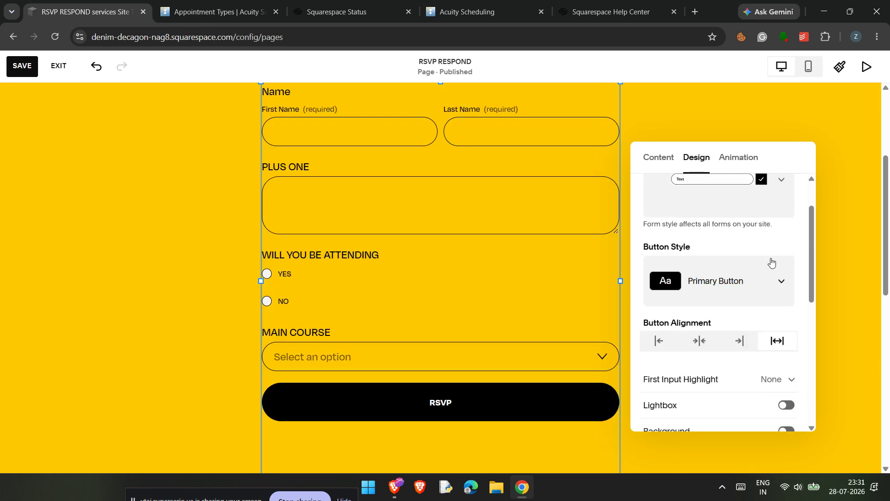
{"action": "left_click", "coordinate": [771, 263]}
{"action": "scroll", "coordinate": [737, 408], "scroll_direction": "down", "scroll_amount": 4}
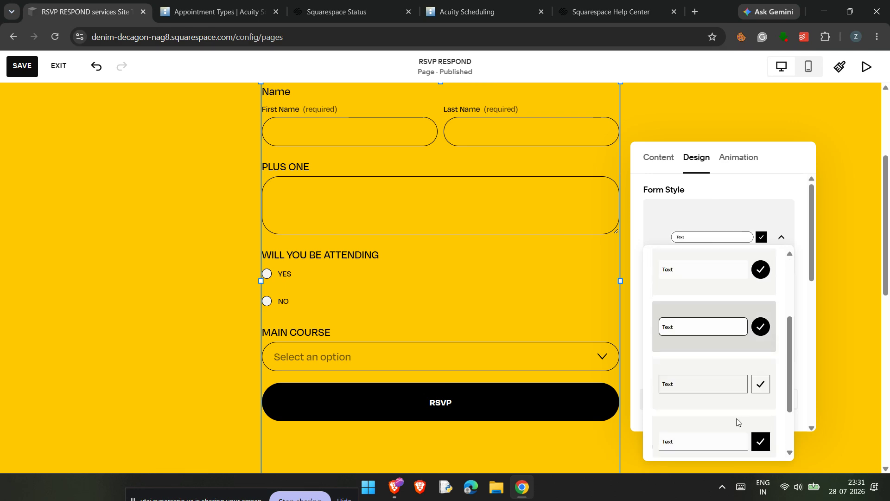
{"action": "left_click", "coordinate": [706, 188]}
{"action": "left_click", "coordinate": [659, 157]}
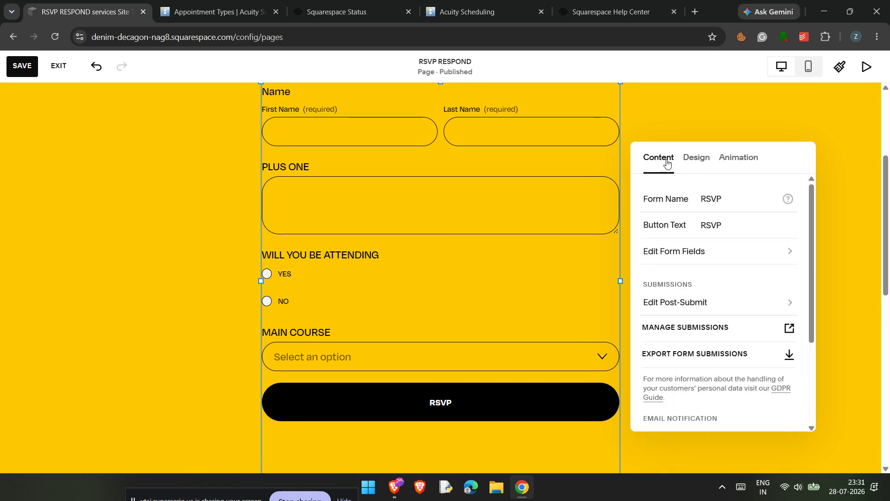
Step: Close the form block's settings, save the RSVP RESPOND page and exit editing
{"action": "left_click", "coordinate": [723, 124]}
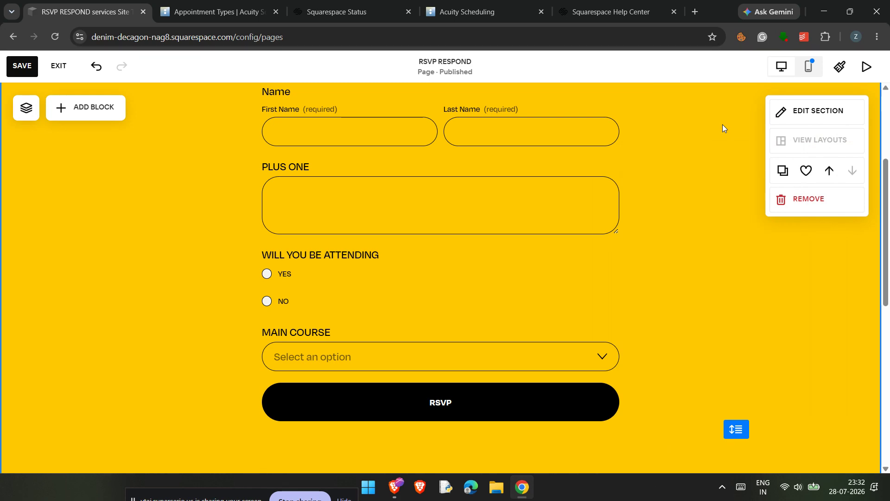
{"action": "left_click", "coordinate": [22, 66]}
{"action": "left_click", "coordinate": [56, 66]}
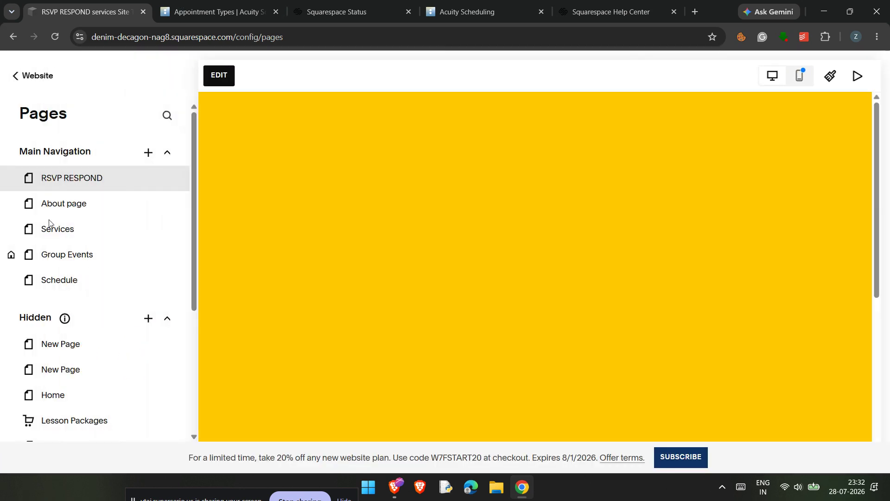
Step: View the Group Events page, follow its navigation link to RSVP RESPOND to check the form, and reopen Group Events
{"action": "left_click", "coordinate": [98, 255]}
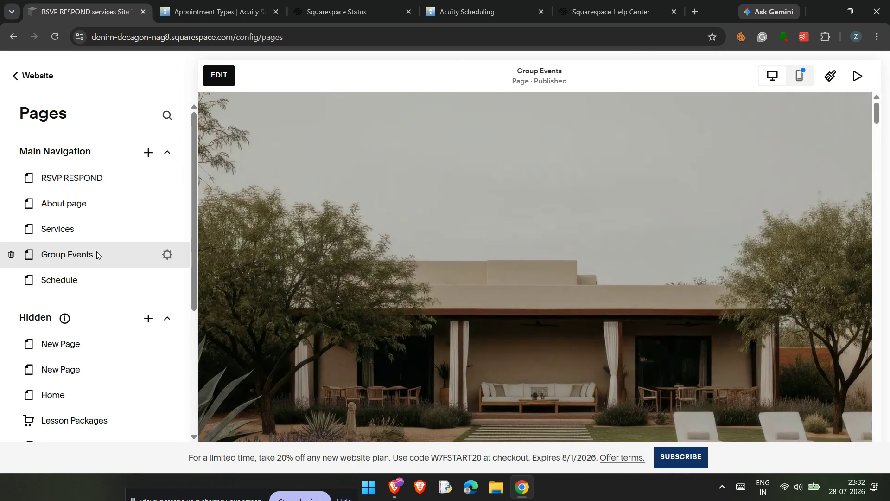
{"action": "left_click", "coordinate": [416, 166]}
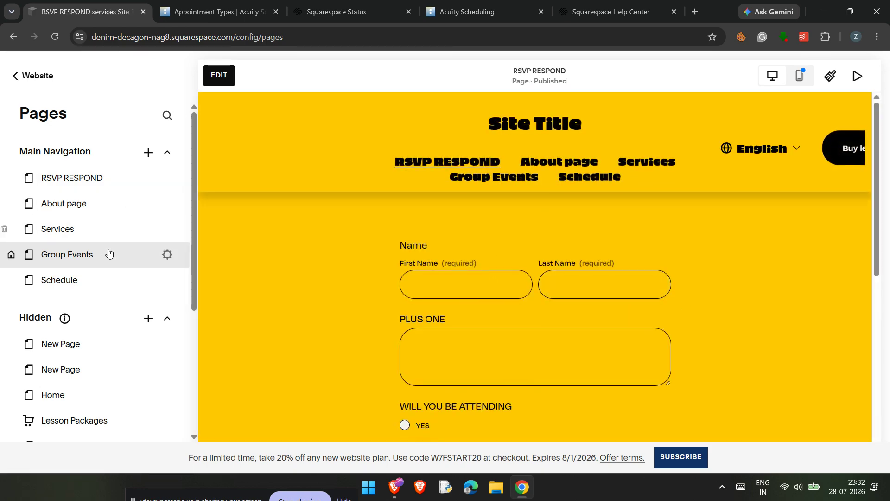
{"action": "left_click", "coordinate": [107, 259]}
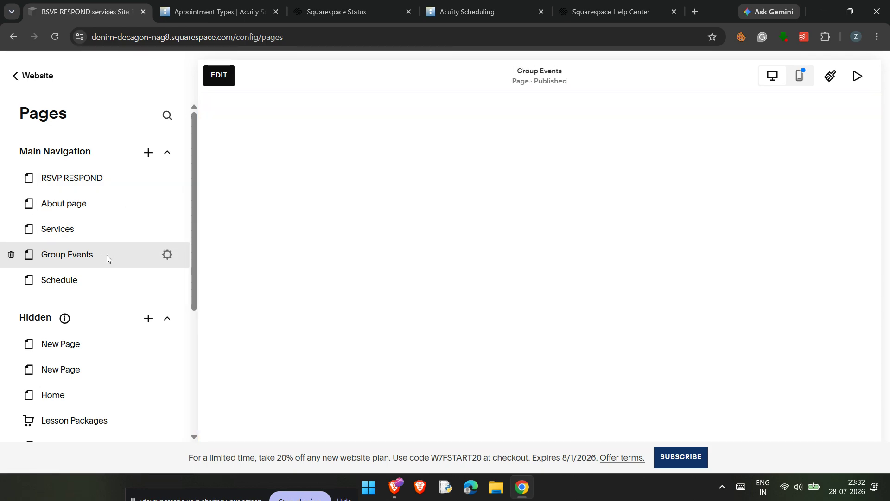